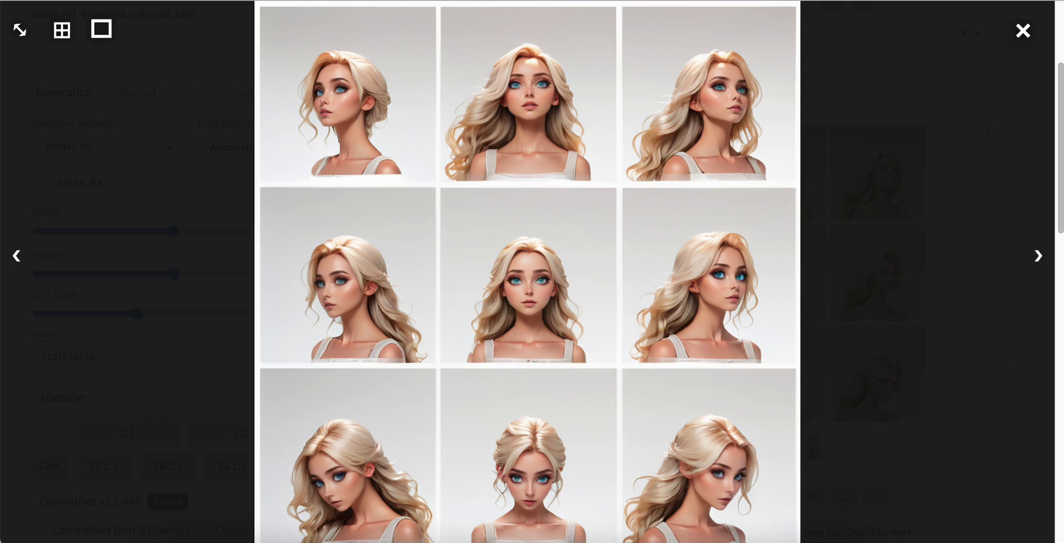
- Close the enlarged 3x3 result grid and return to the top of the txt2img prompts
click(1022, 31)
scroll(314, 170, up, 3)
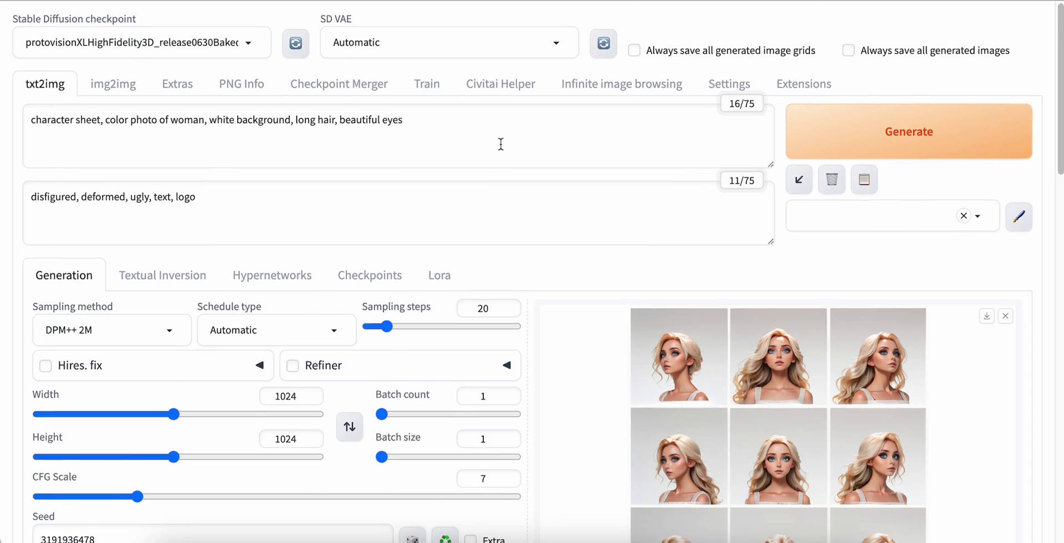
scroll(500, 144, down, 8)
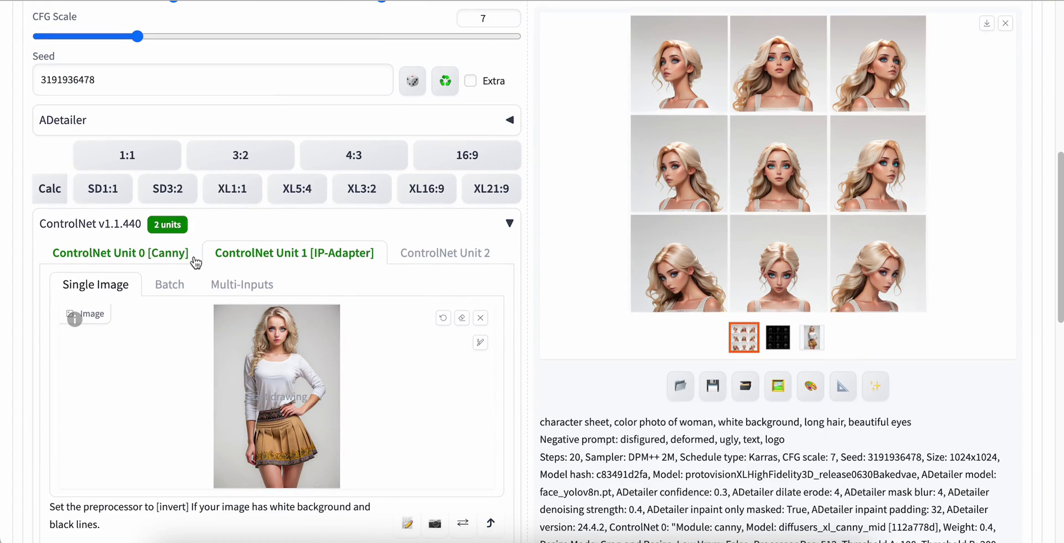
click(110, 261)
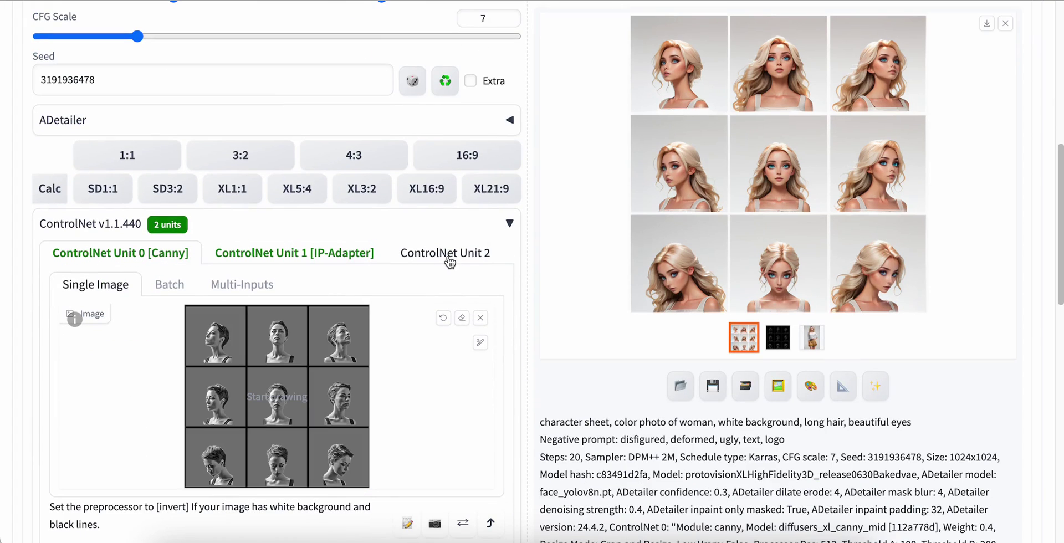
scroll(449, 260, down, 3)
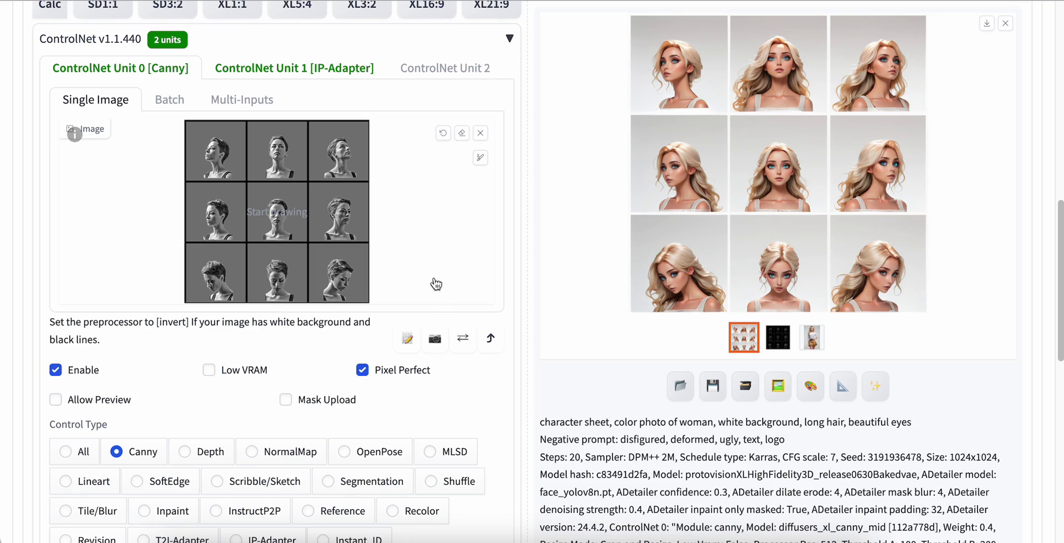
click(270, 68)
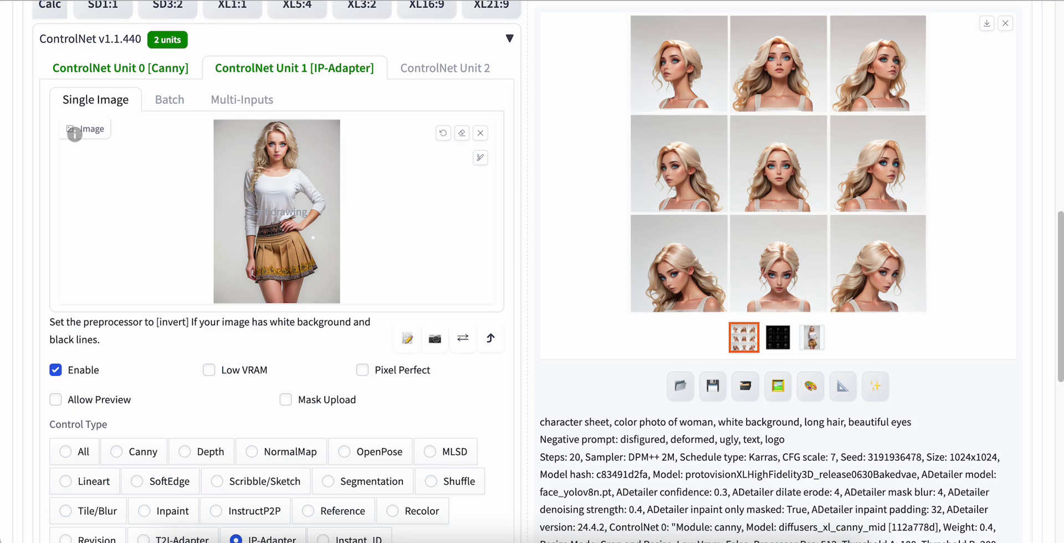
scroll(299, 271, up, 7)
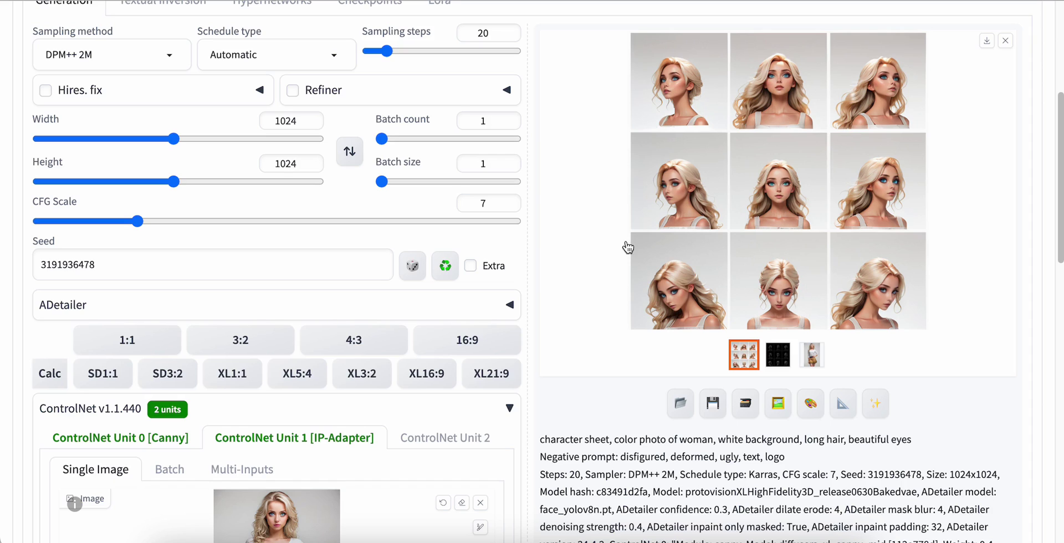
- Reload the WebUI to clear the result gallery and reset Seed to -1
scroll(625, 244, up, 5)
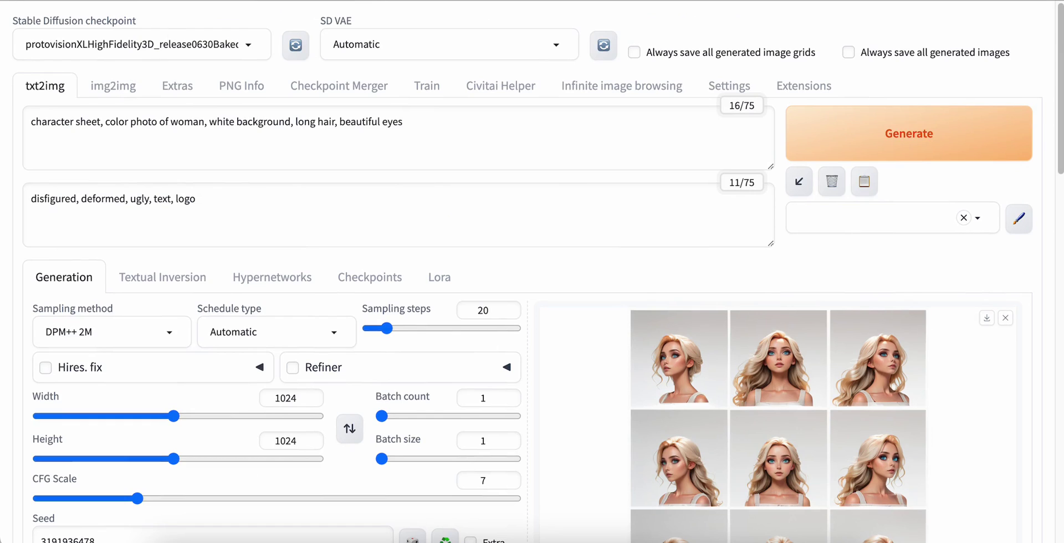
key(F5)
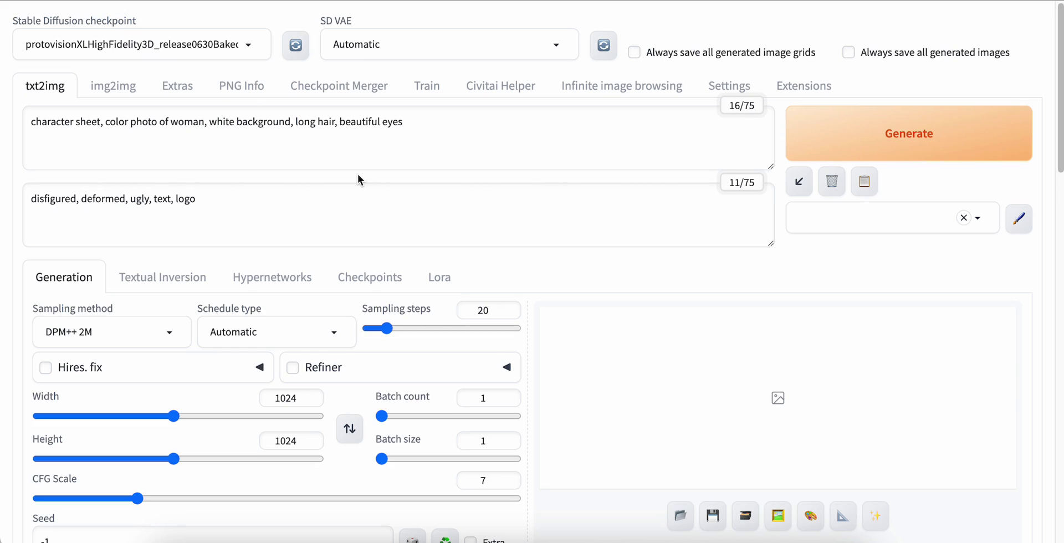
scroll(357, 180, down, 3)
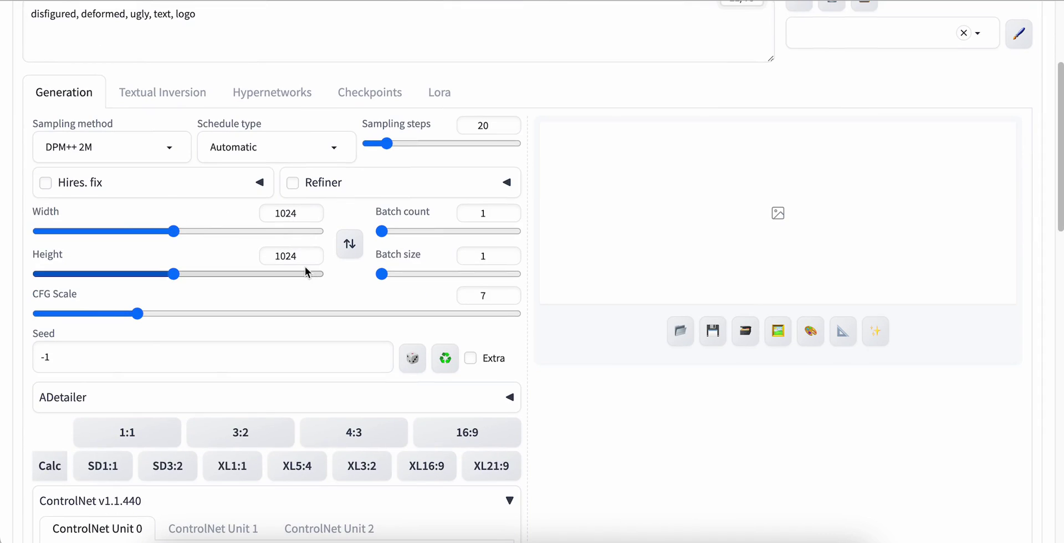
scroll(300, 259, down, 6)
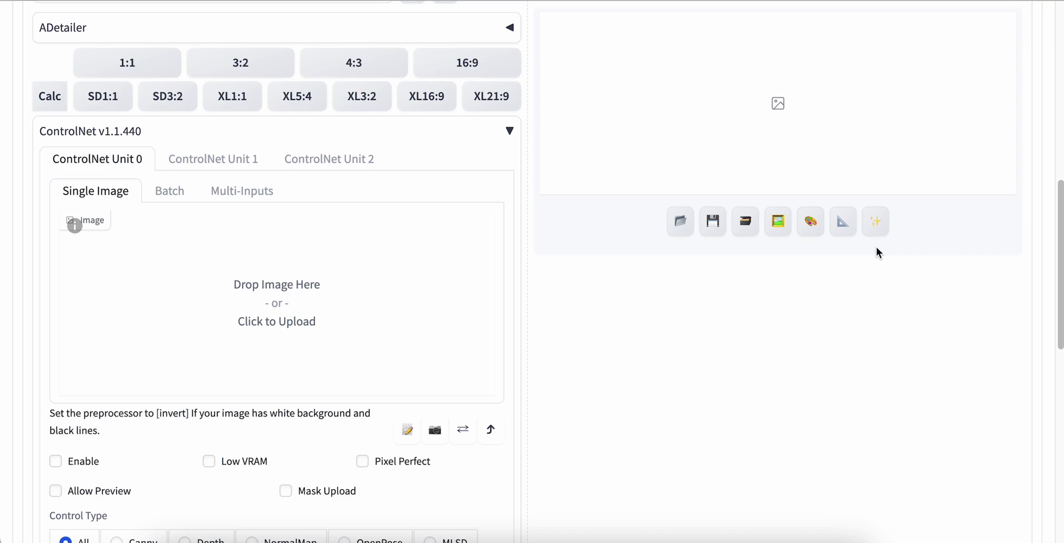
scroll(876, 247, up, 10)
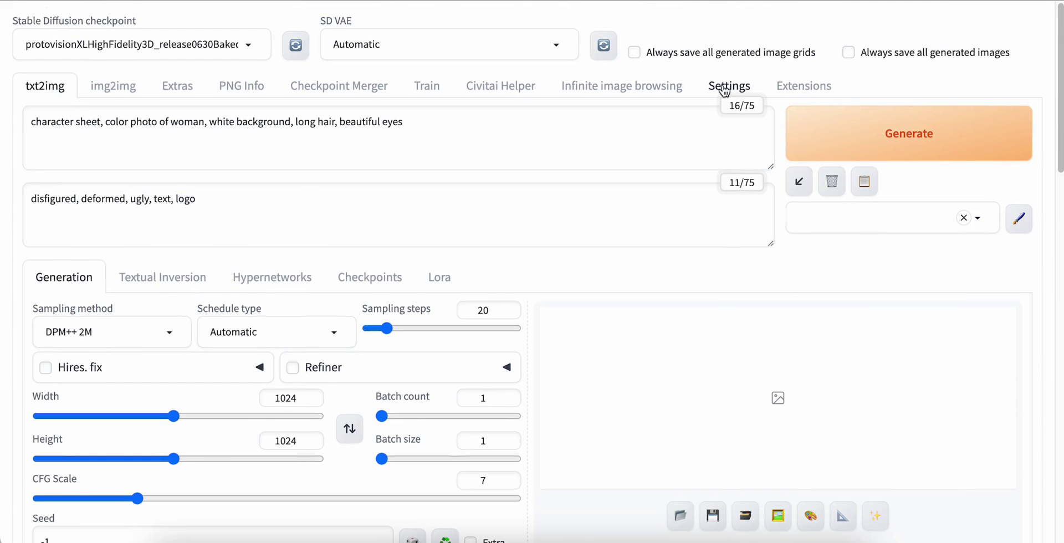
- Open Settings and find the ControlNet section showing Multi-ControlNet unit number 3
click(726, 88)
scroll(76, 302, down, 15)
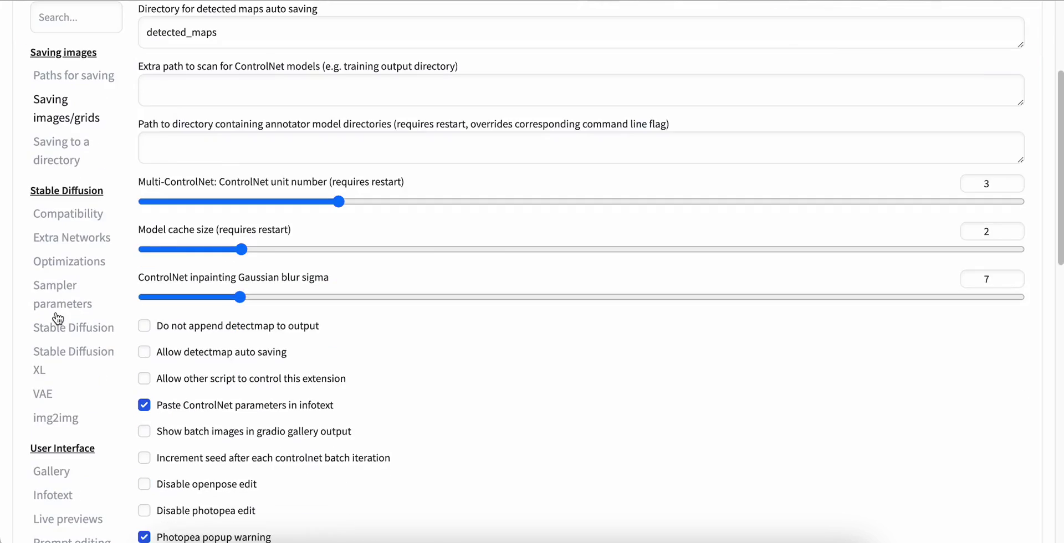
scroll(58, 319, down, 2)
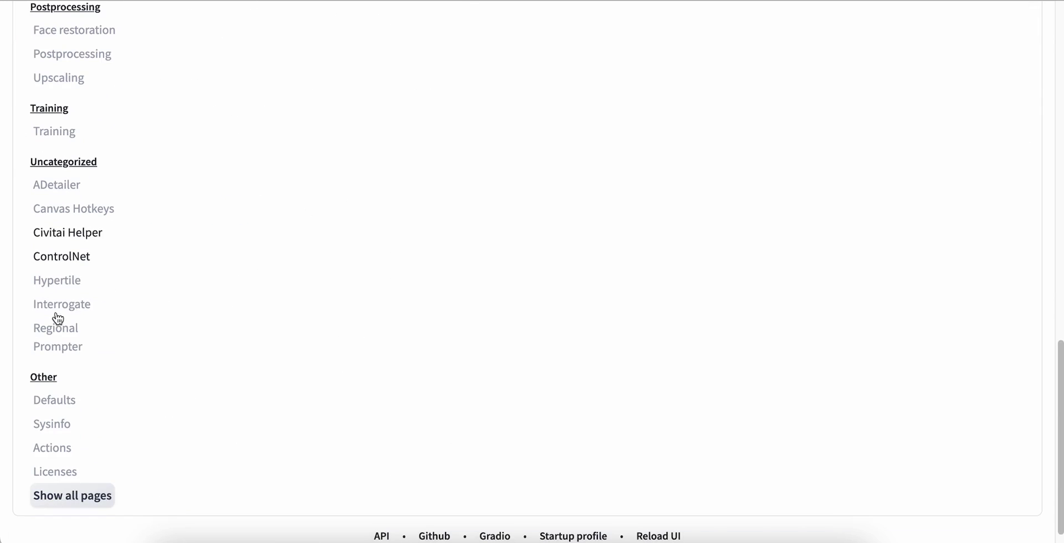
scroll(355, 298, up, 15)
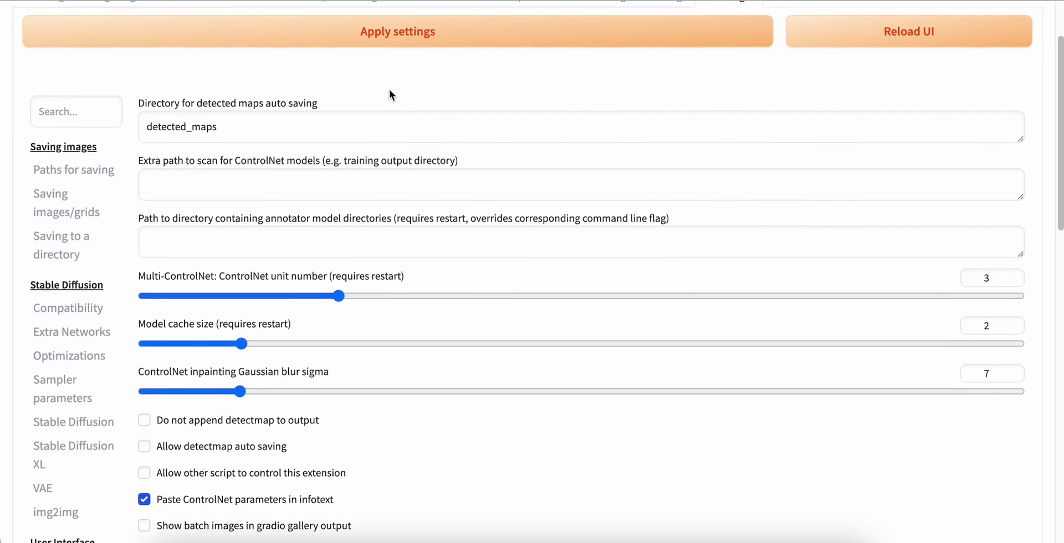
scroll(389, 89, up, 2)
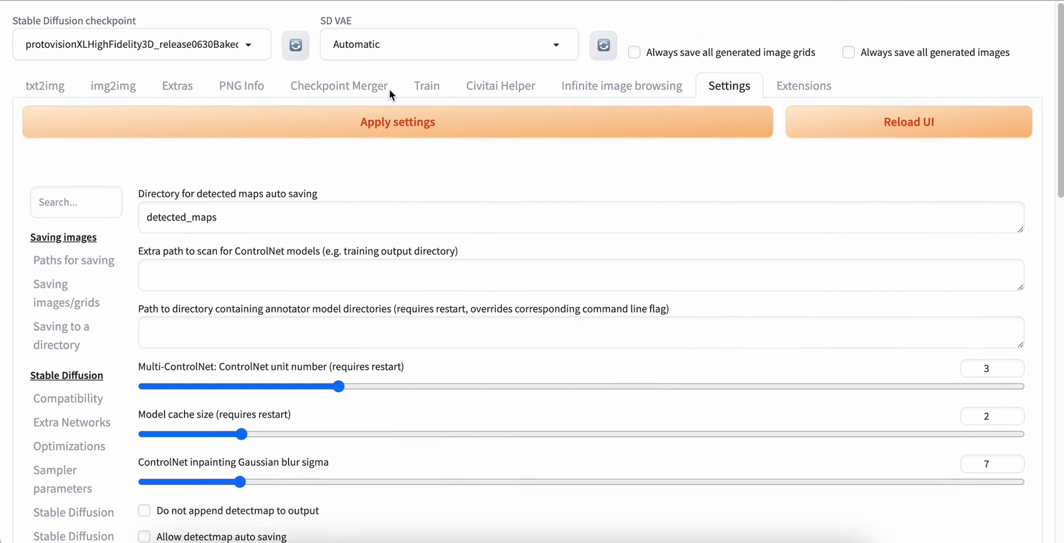
- Back in txt2img, drag character_sheet_3x3.png from Finder into ControlNet Unit 0 and enable it
click(56, 88)
scroll(355, 235, down, 4)
scroll(355, 234, down, 10)
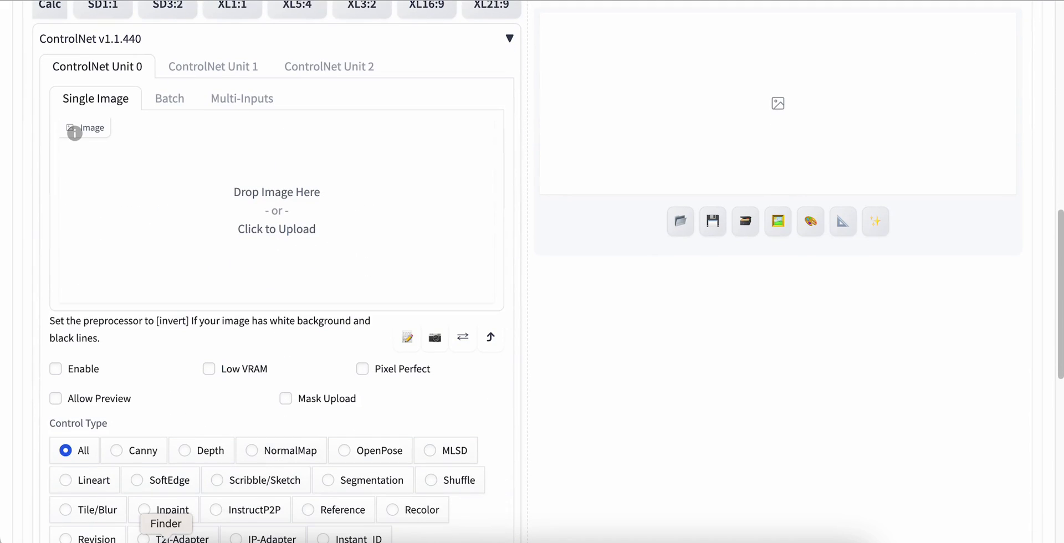
click(165, 541)
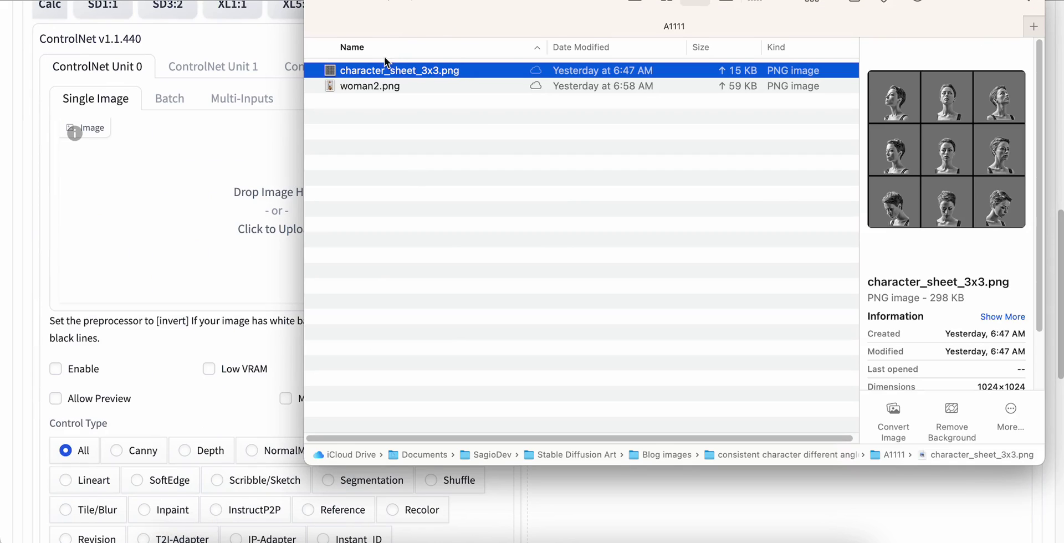
drag(388, 71, 205, 198)
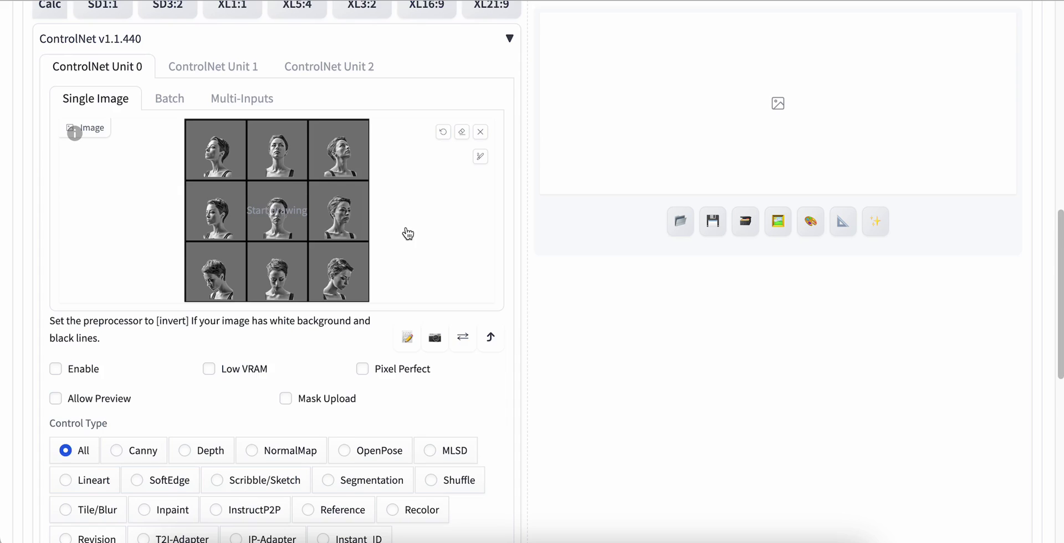
scroll(115, 239, down, 3)
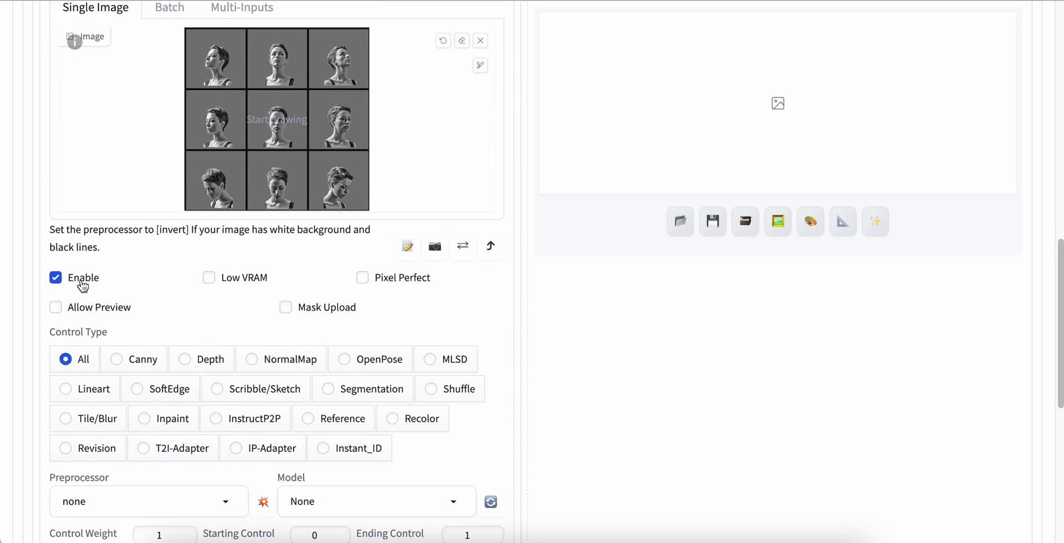
scroll(207, 316, down, 2)
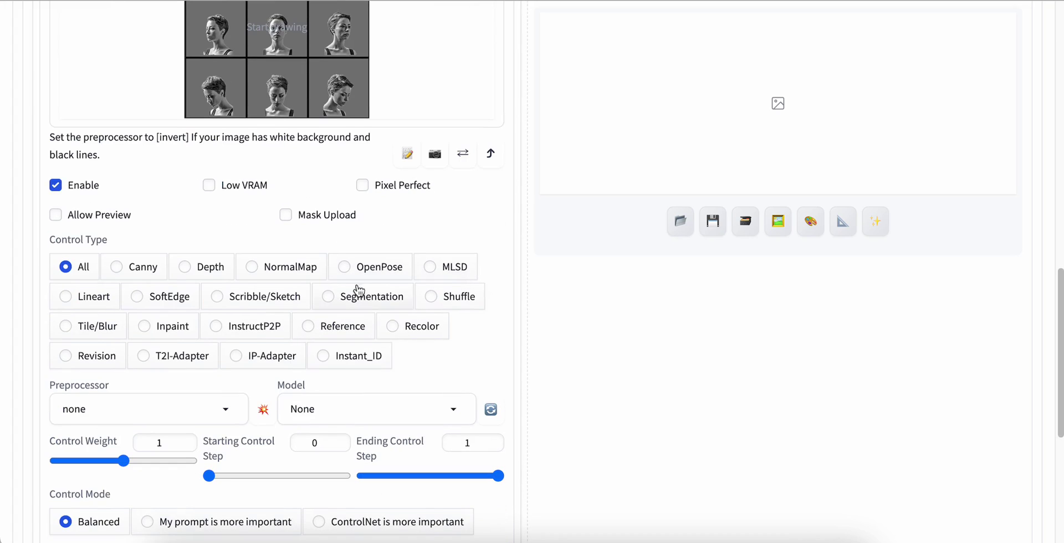
- Set ControlNet Unit 0 to Canny control with a control weight of 0.4
click(143, 268)
scroll(444, 372, down, 4)
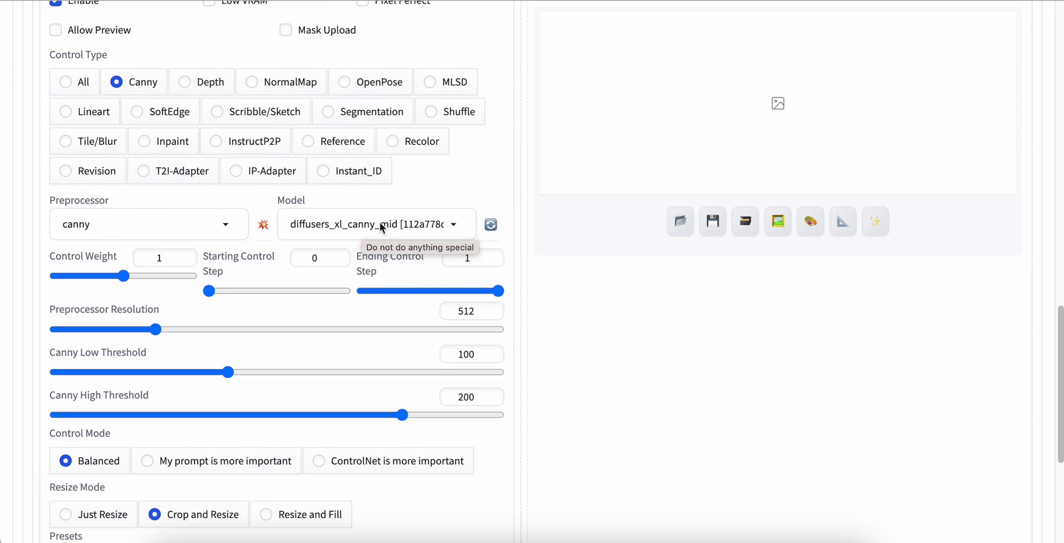
click(164, 252)
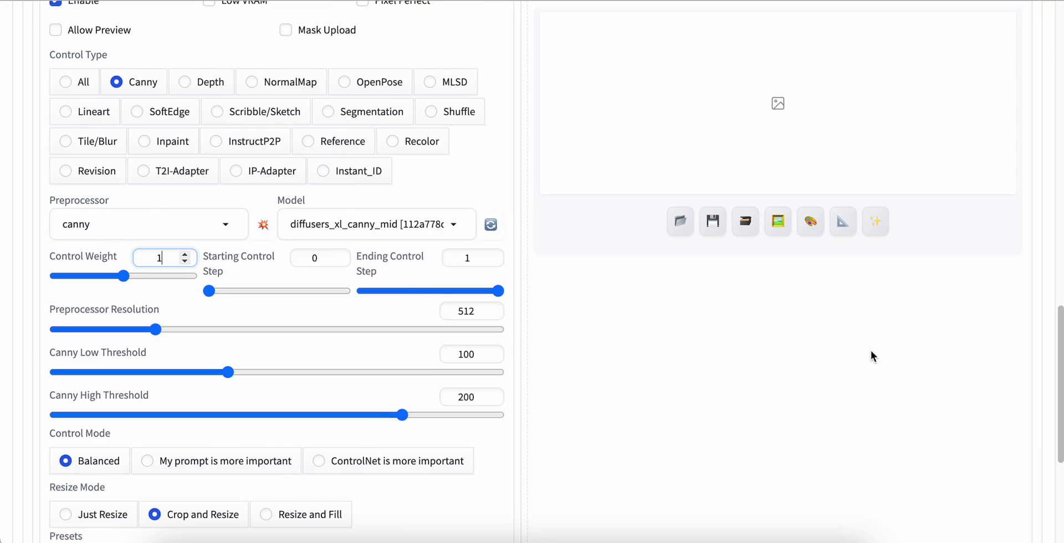
scroll(873, 356, up, 3)
scroll(873, 357, down, 2)
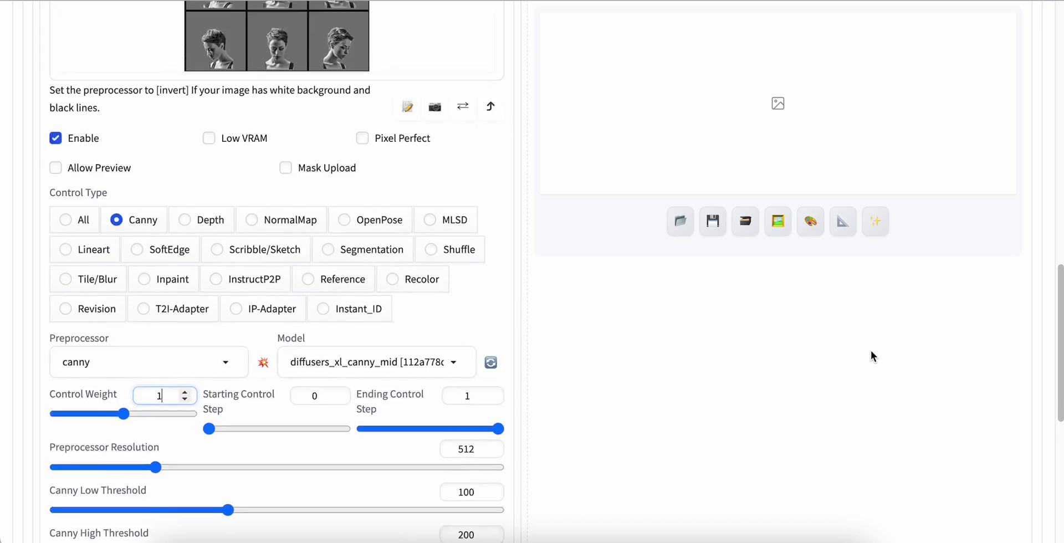
key(BackSpace)
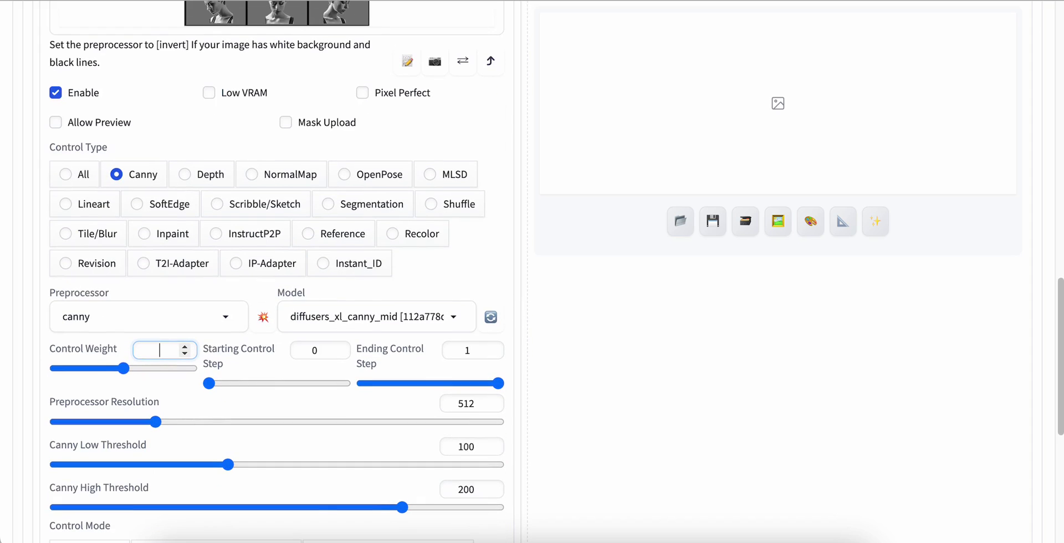
text(0.4)
- Lower Unit 0's ending control step from 1 to 0.5
click(471, 346)
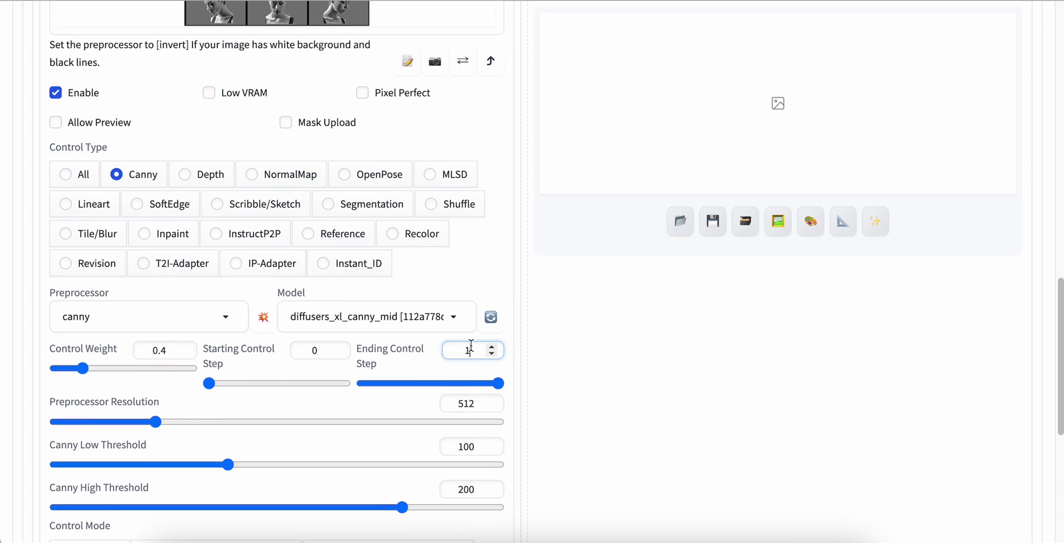
key(BackSpace)
text(0.5)
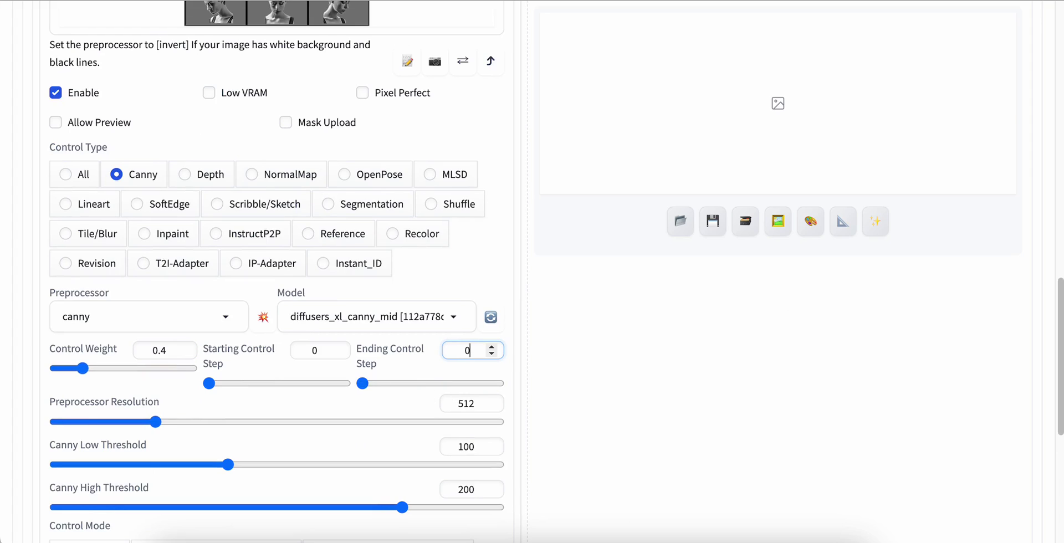
click(586, 381)
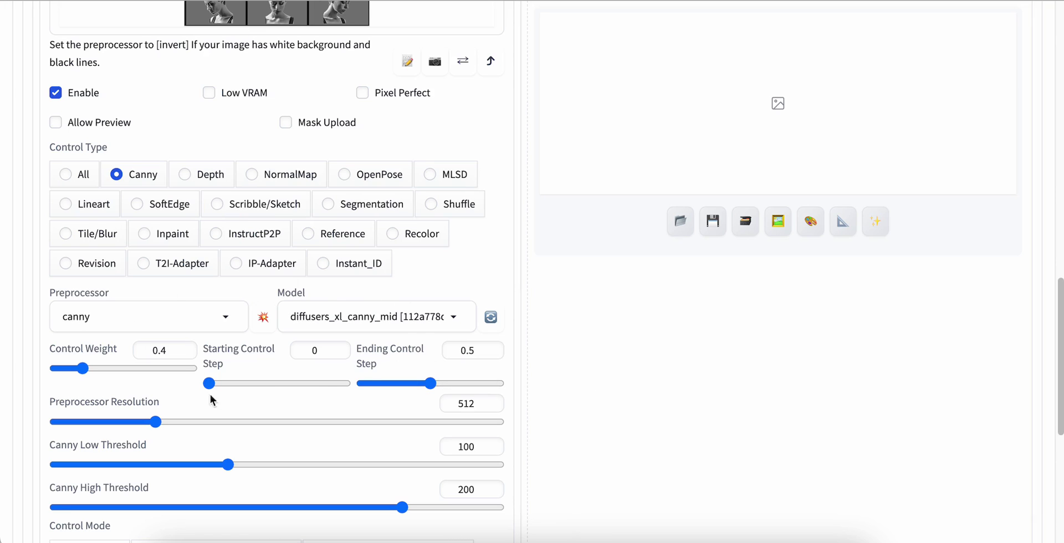
scroll(618, 382, up, 1)
scroll(617, 383, up, 20)
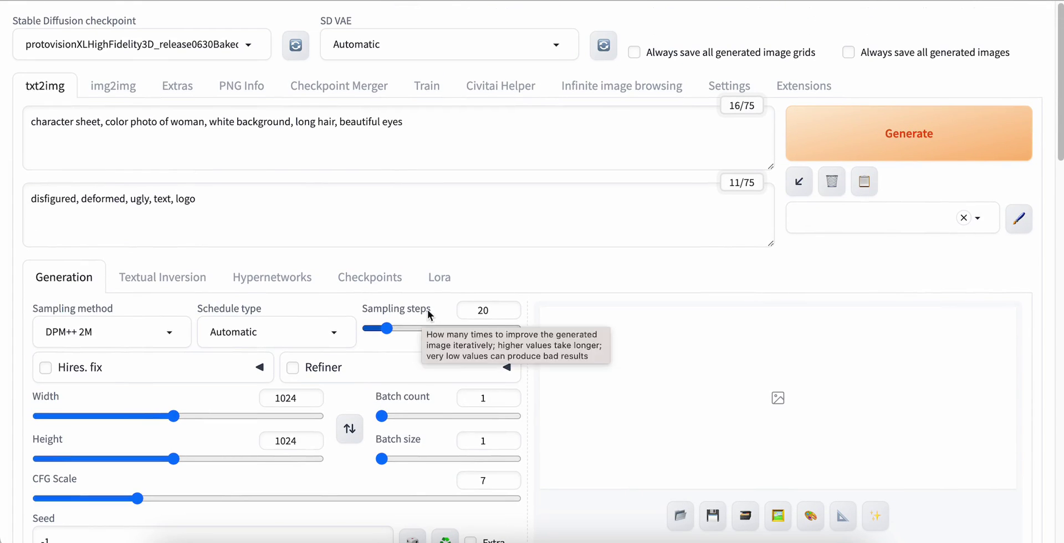
scroll(420, 344, down, 15)
scroll(420, 347, down, 4)
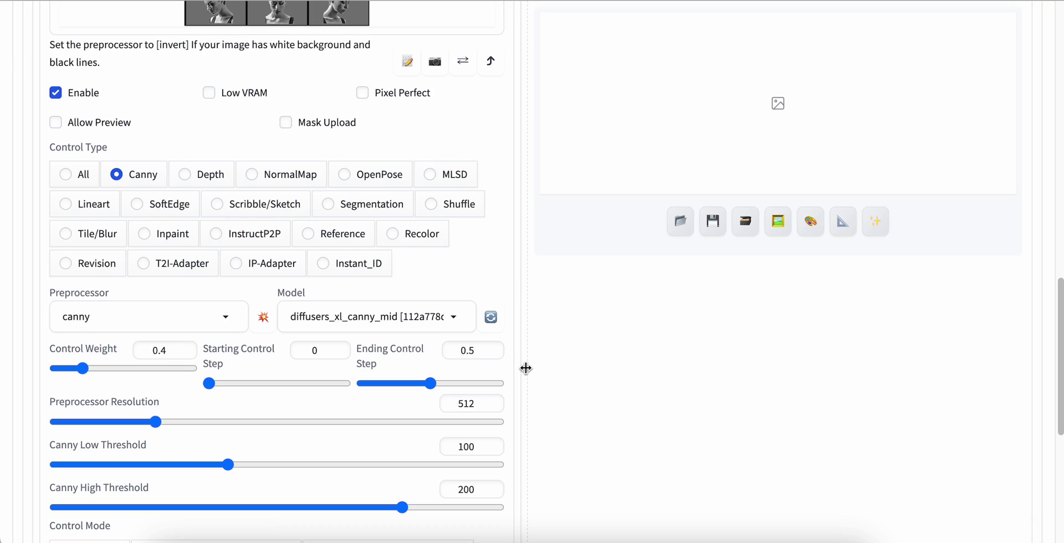
scroll(526, 368, up, 2)
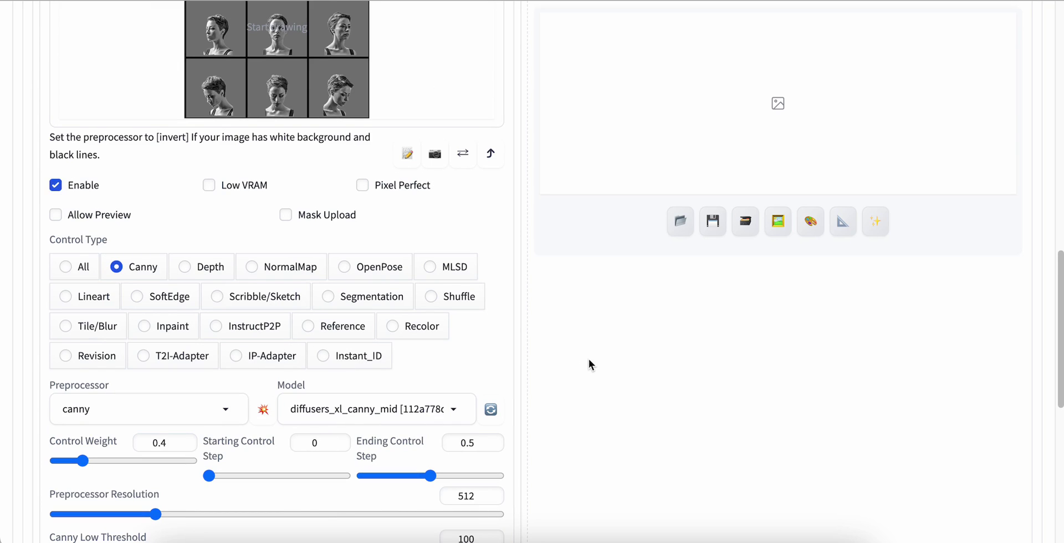
- Run the Canny preprocessor to preview the head grid's white-on-black edge map
scroll(588, 364, up, 3)
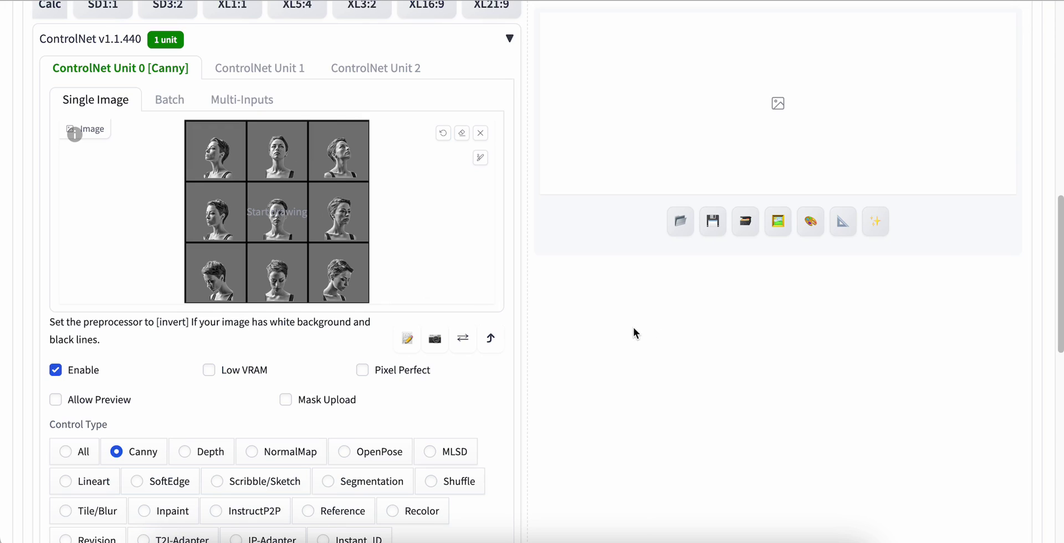
scroll(634, 327, down, 3)
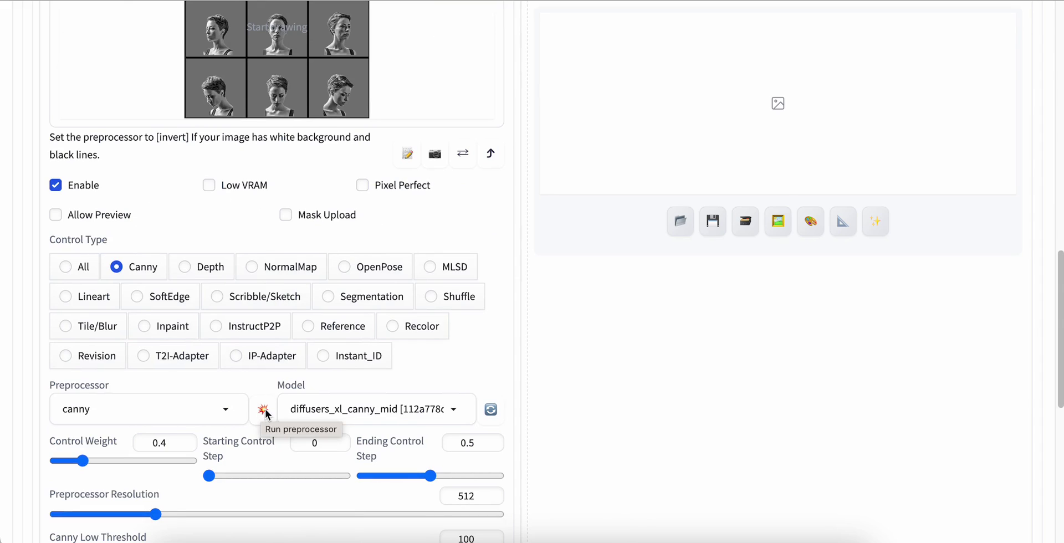
click(266, 412)
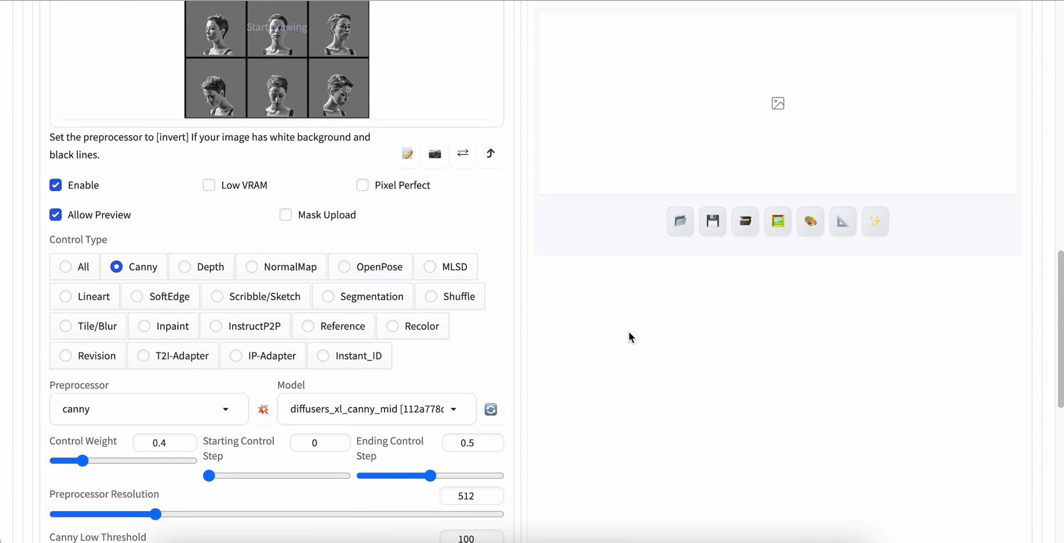
scroll(628, 331, up, 3)
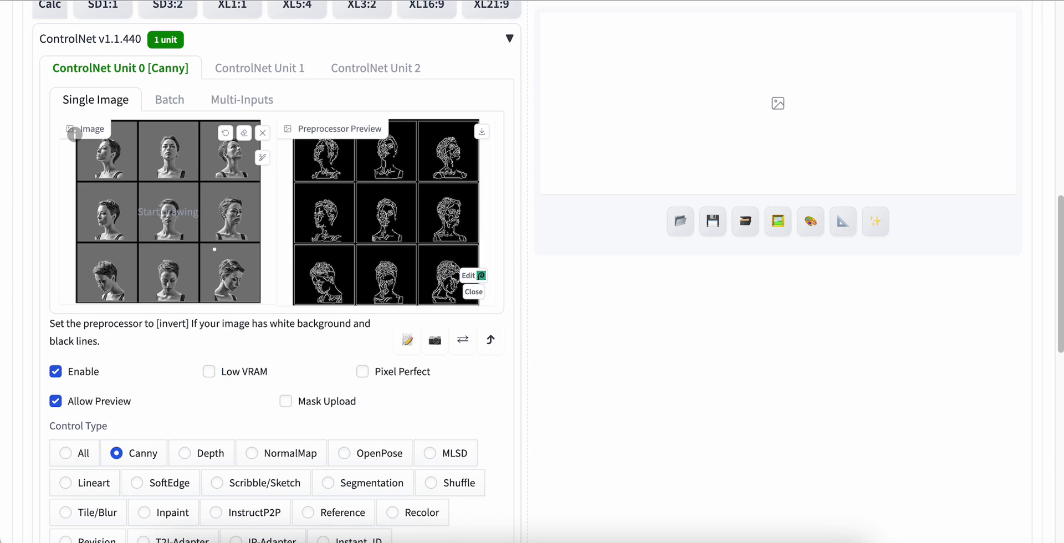
- In ControlNet Unit 1, drag woman2.png from Finder into the image drop area
click(263, 67)
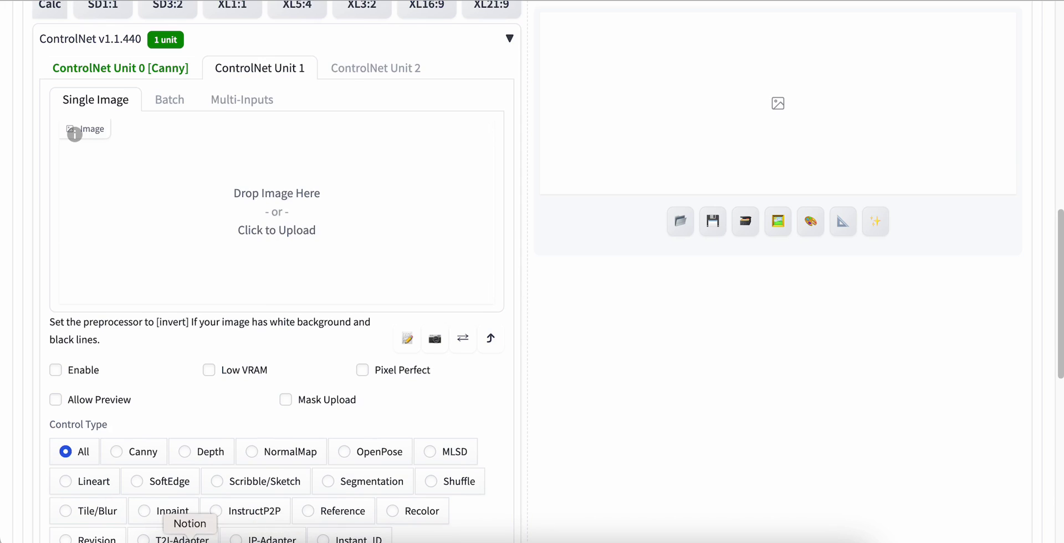
click(166, 540)
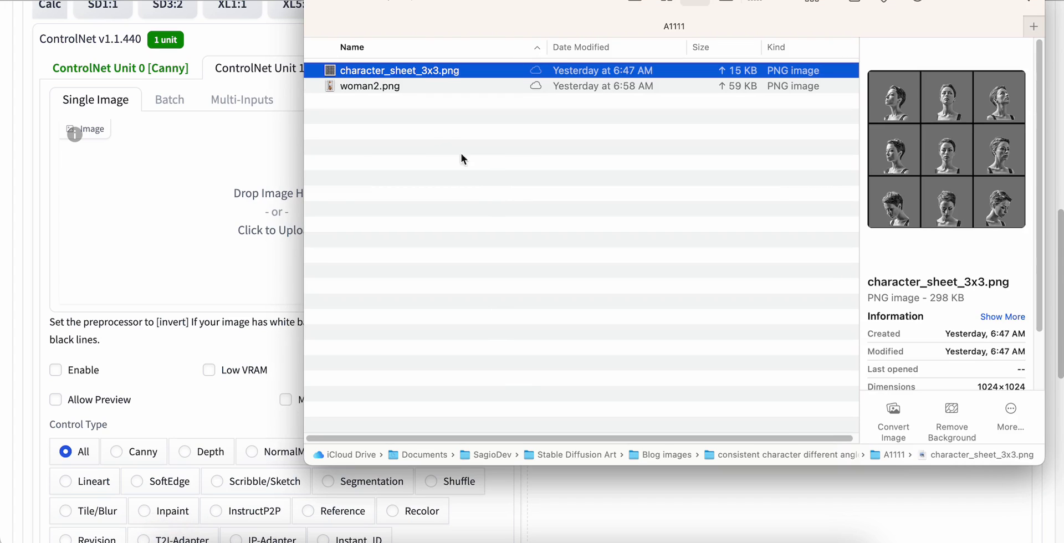
click(377, 88)
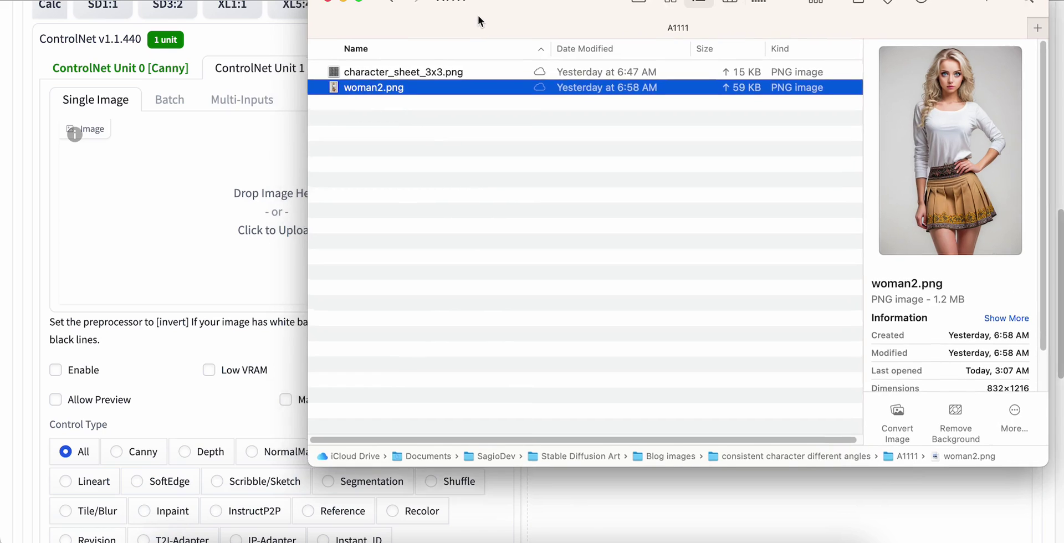
drag(478, 15, 511, 38)
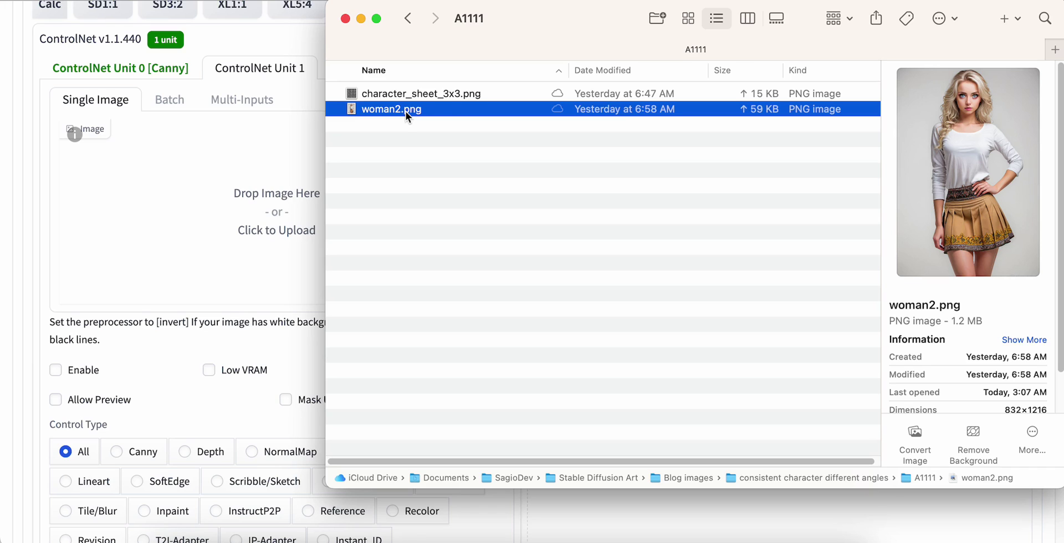
drag(405, 111, 231, 188)
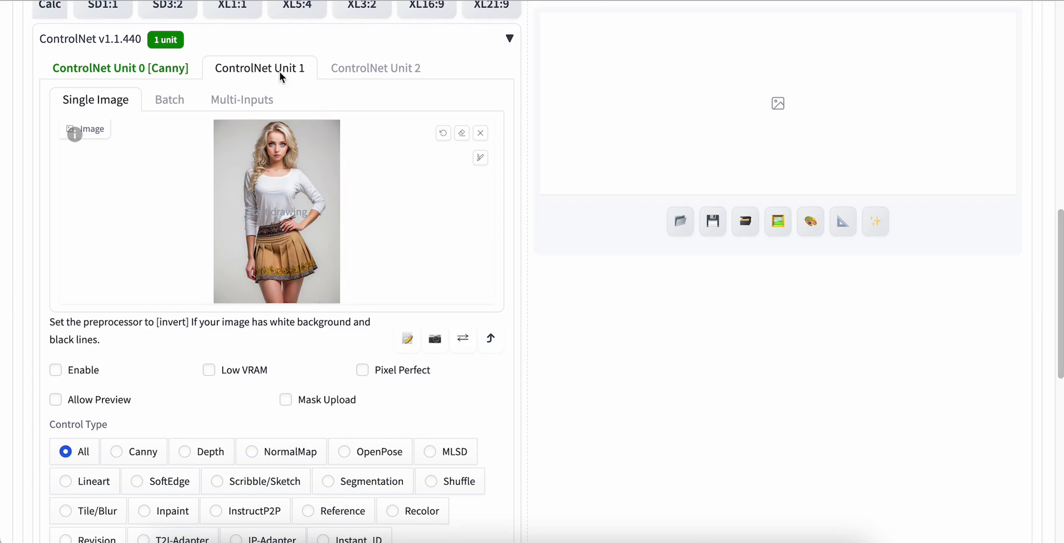
- Enable ControlNet Unit 1 as IP-Adapter with the ip-adapter_face_id_plus preprocessor
scroll(592, 333, down, 2)
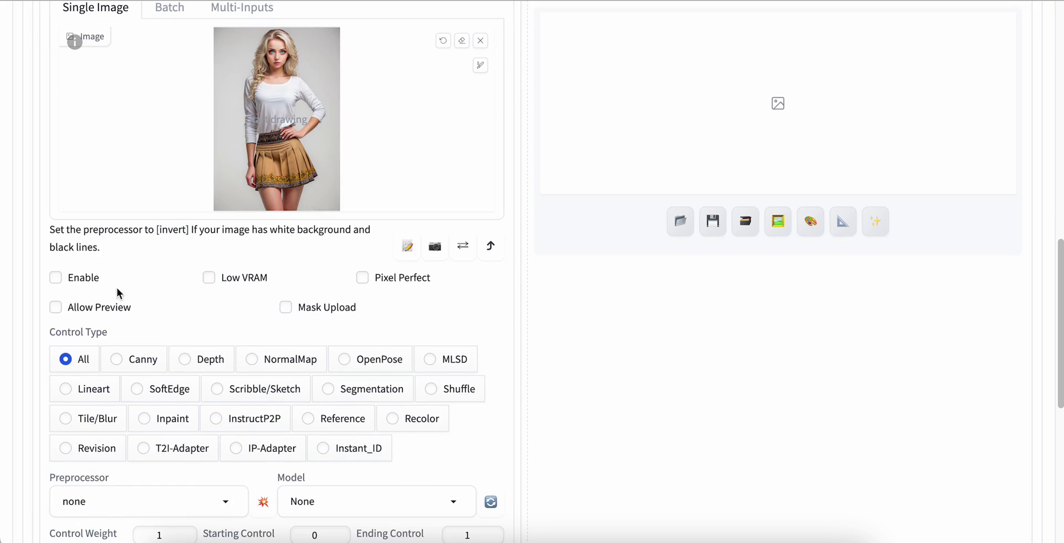
click(71, 283)
scroll(636, 349, down, 2)
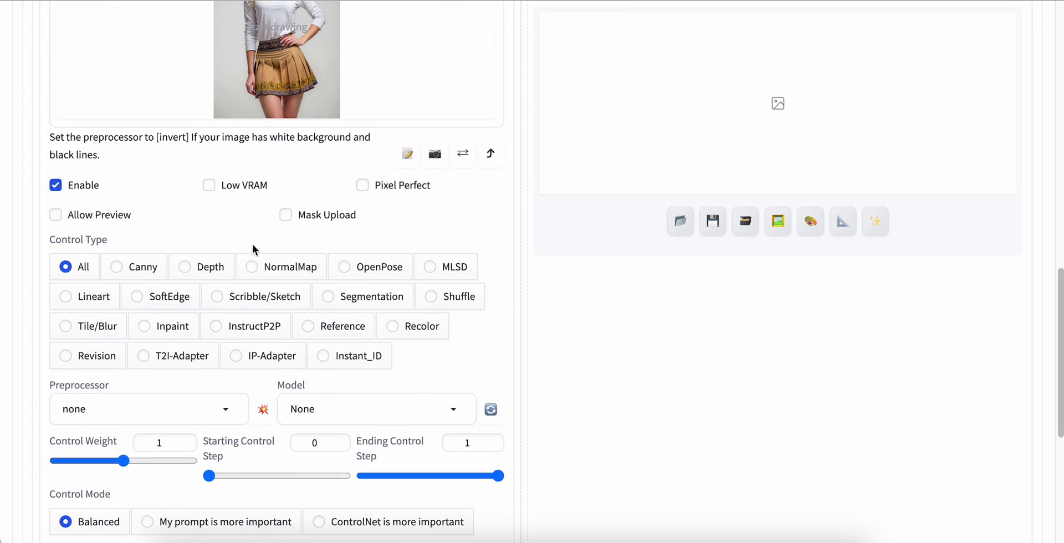
scroll(295, 283, down, 2)
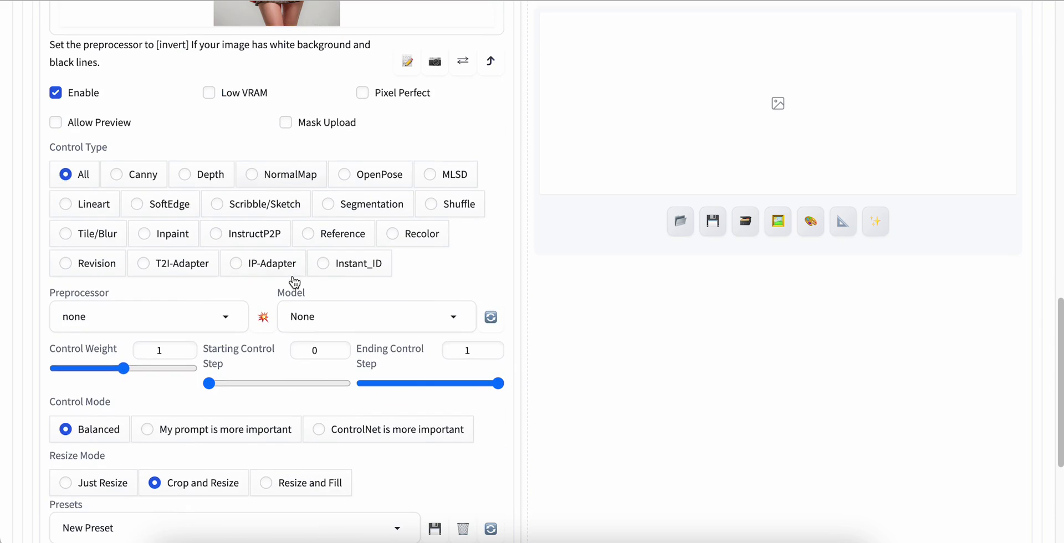
click(259, 269)
click(223, 324)
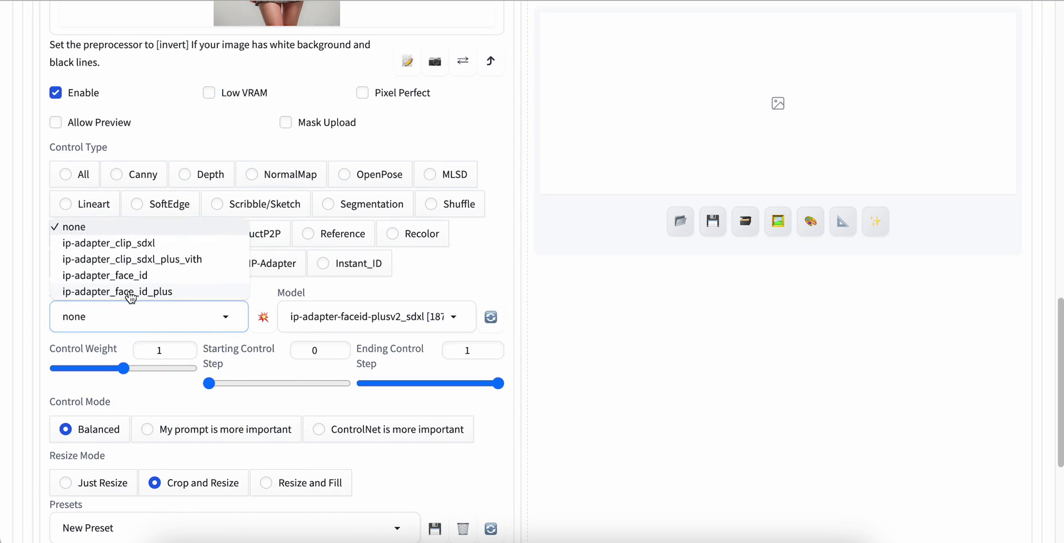
click(129, 293)
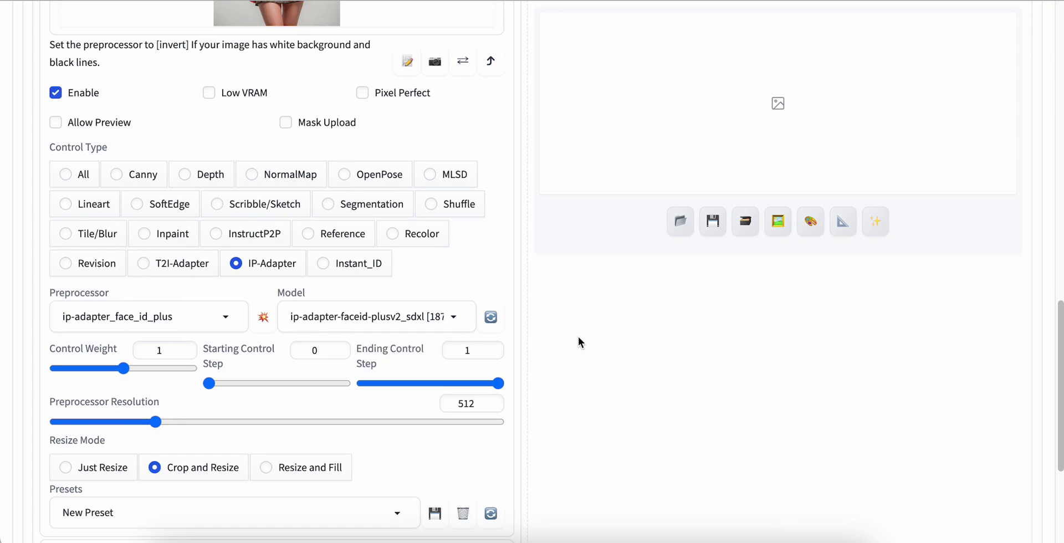
- Set Unit 1's control weight to 0.8
click(171, 350)
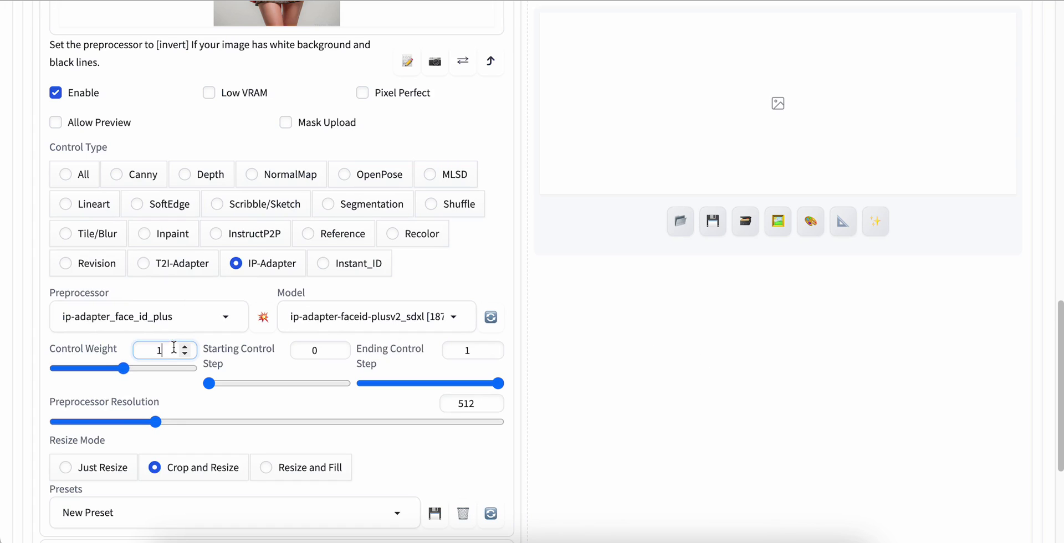
key(BackSpace)
text(0.8)
click(689, 399)
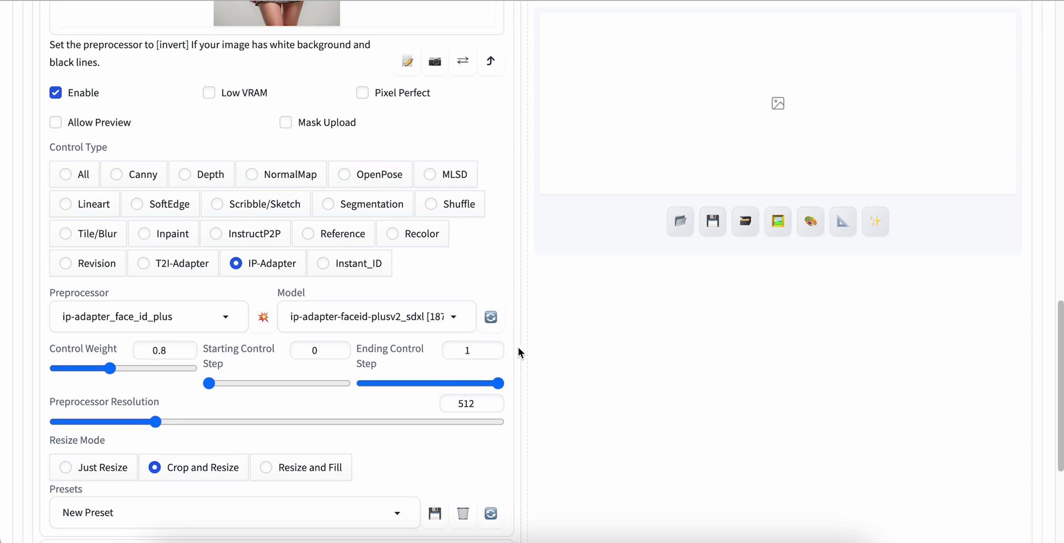
scroll(600, 382, up, 6)
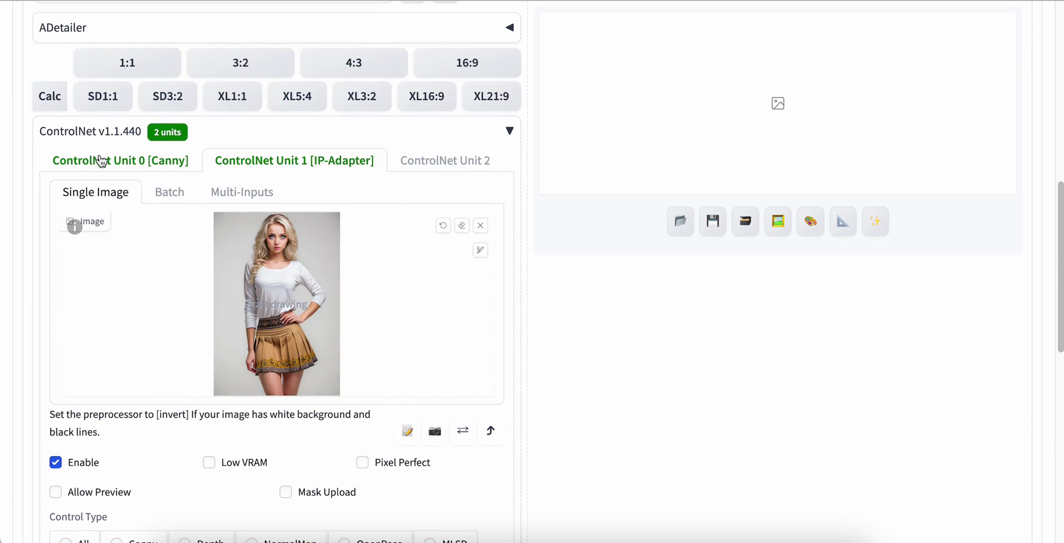
- Return to the Canny unit's settings and dismiss a stray browser context menu
click(101, 158)
scroll(620, 291, down, 1)
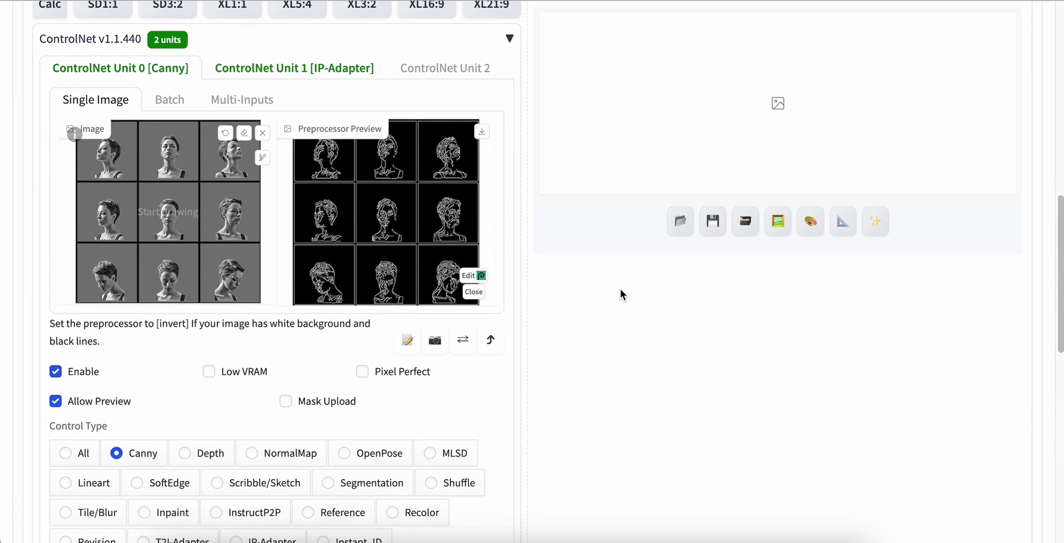
scroll(621, 290, down, 1)
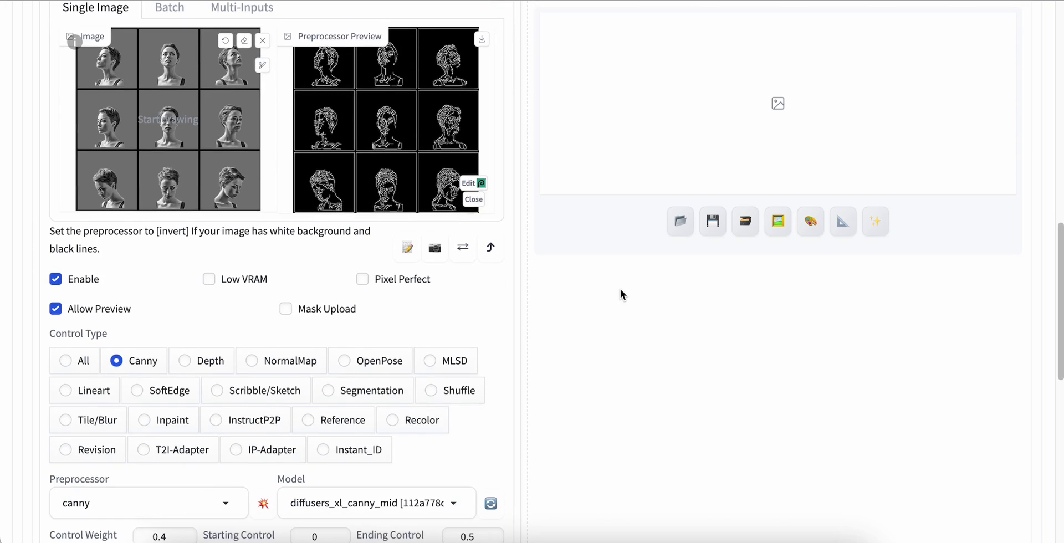
scroll(620, 289, down, 2)
right_click(620, 288)
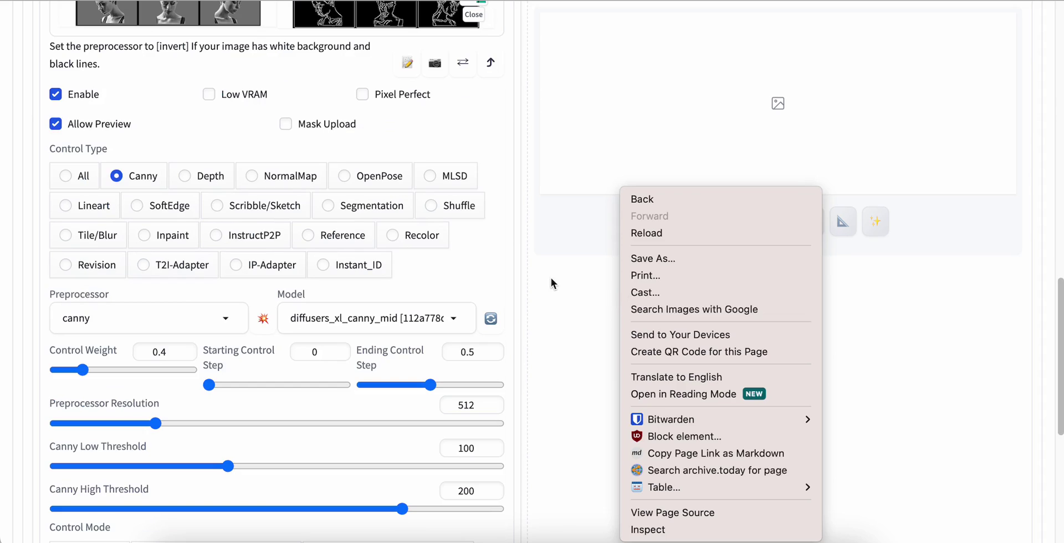
click(568, 314)
scroll(568, 314, up, 3)
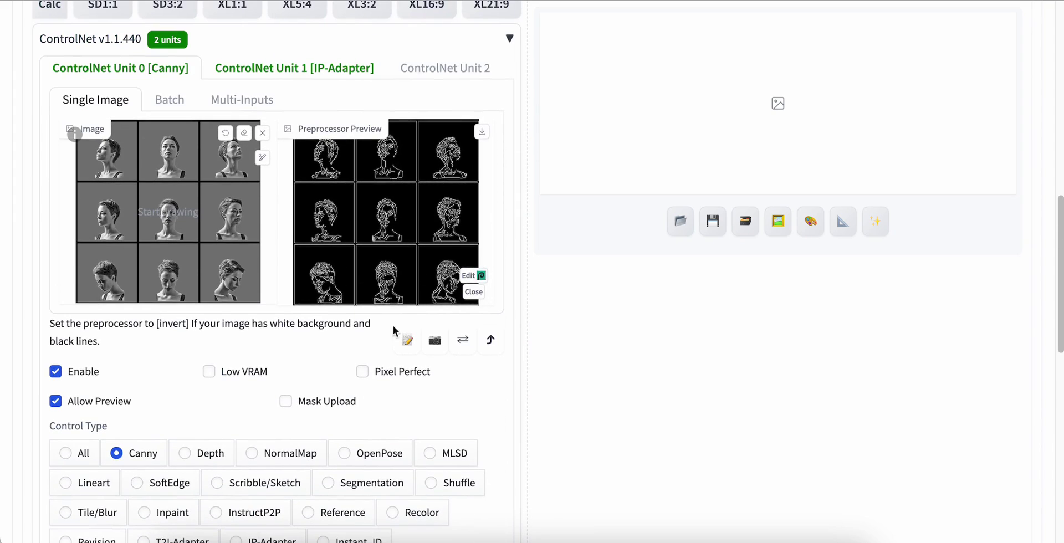
- Turn on Pixel Perfect for ControlNet Unit 0 [Canny]
click(389, 377)
scroll(580, 384, up, 2)
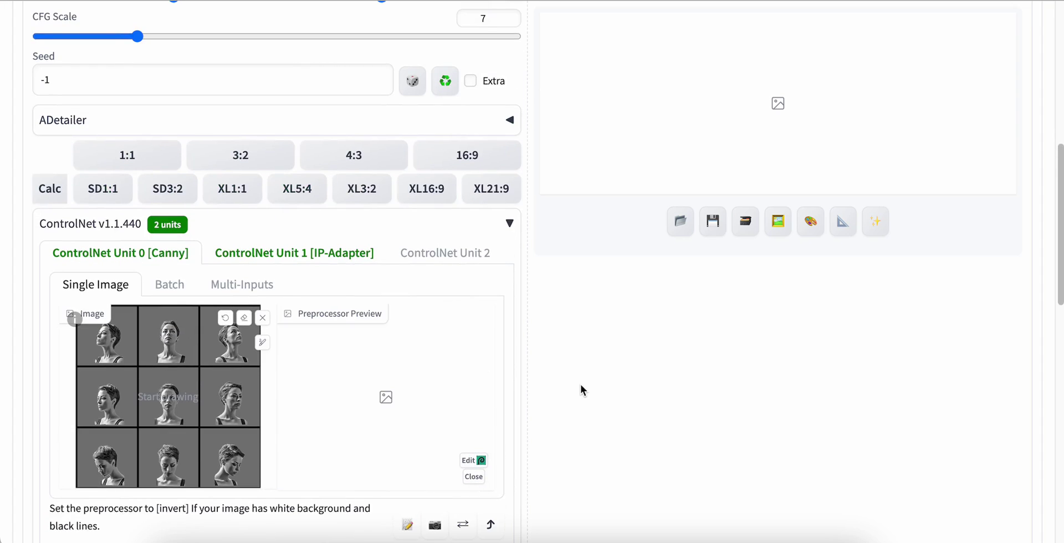
scroll(580, 384, up, 3)
scroll(580, 384, down, 4)
scroll(580, 384, down, 1)
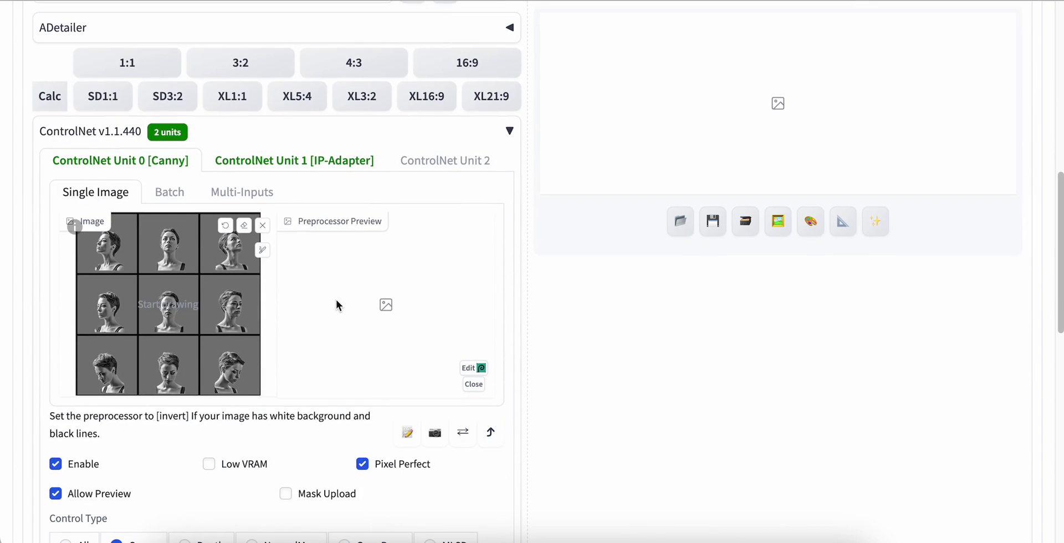
scroll(549, 327, up, 5)
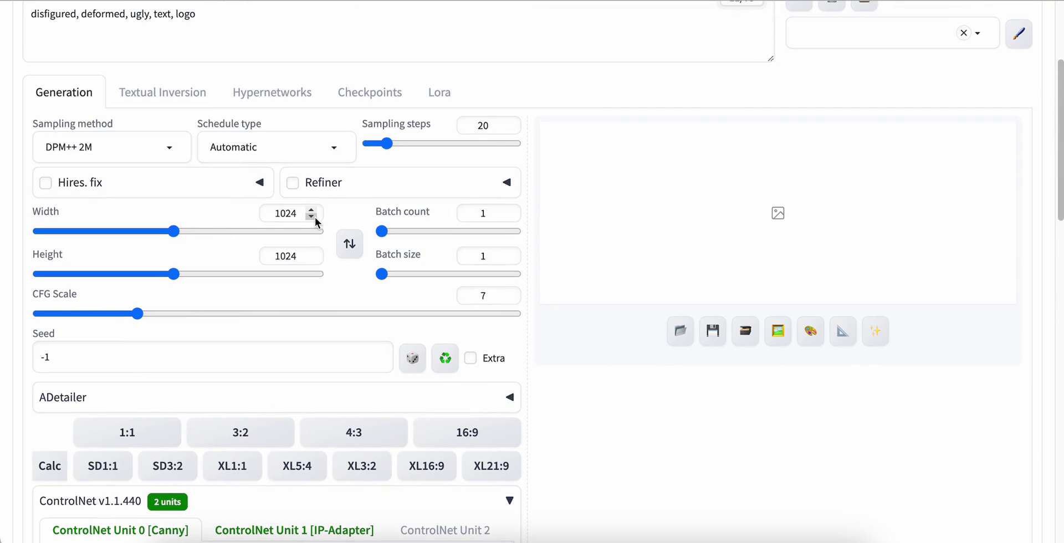
- Generate the nine-pose blonde-woman grid with both ControlNet units active
scroll(341, 257, up, 3)
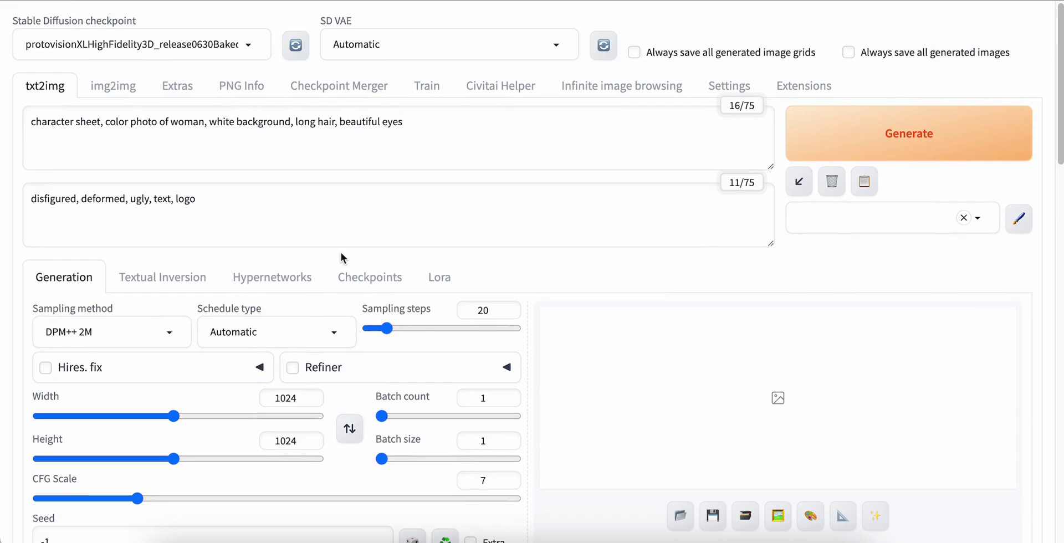
scroll(341, 252, down, 6)
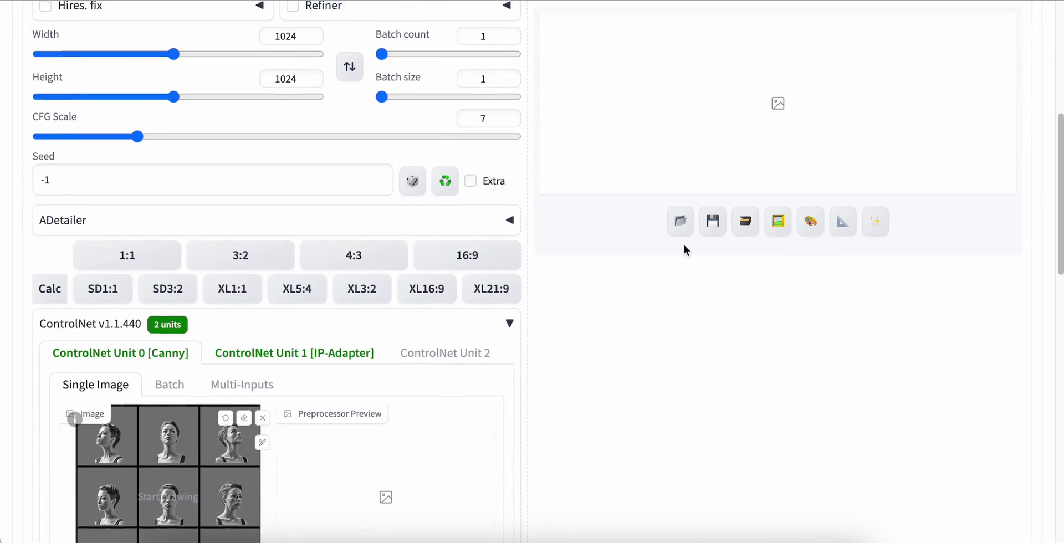
scroll(684, 246, up, 1)
scroll(684, 250, up, 1)
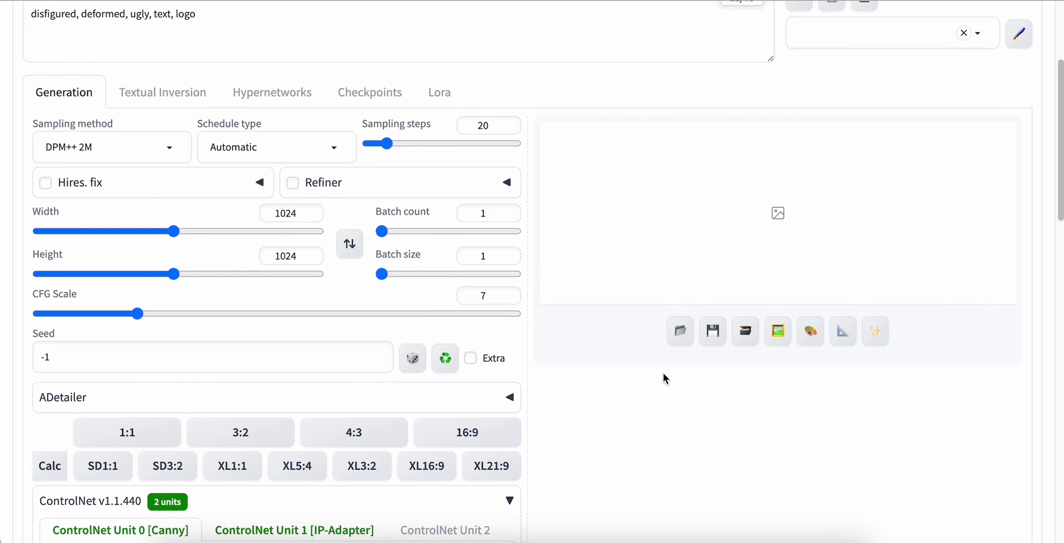
scroll(663, 376, up, 2)
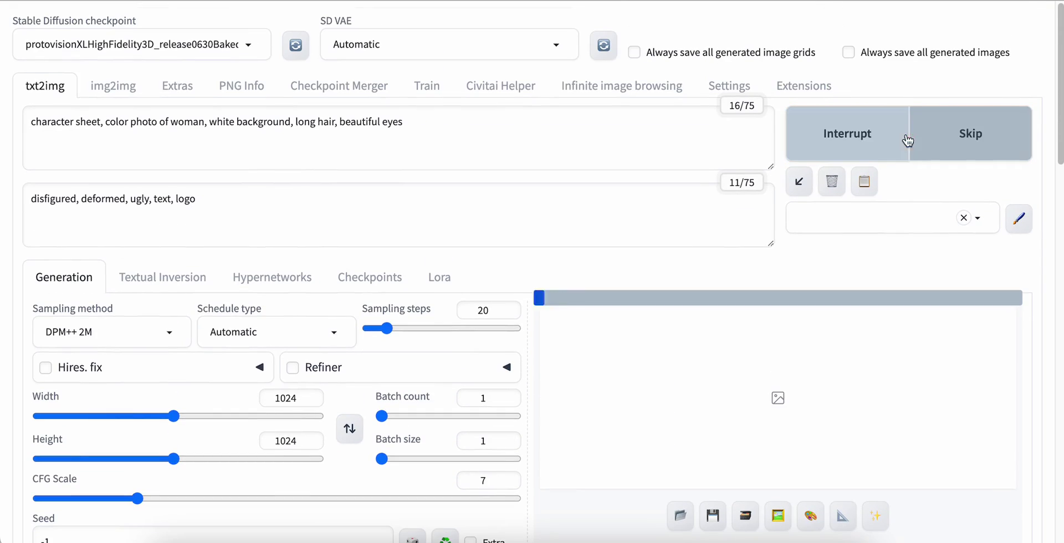
scroll(631, 215, down, 2)
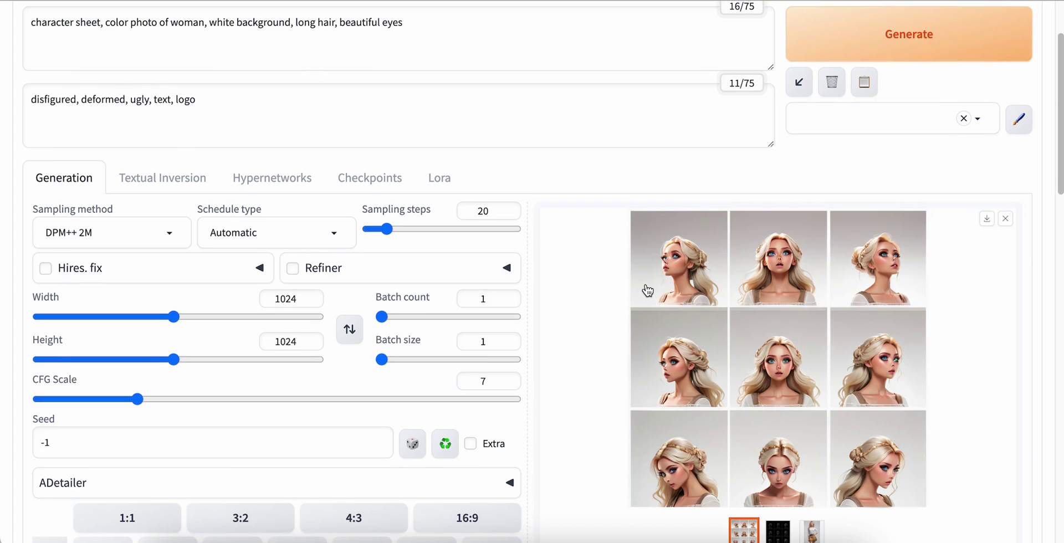
click(791, 364)
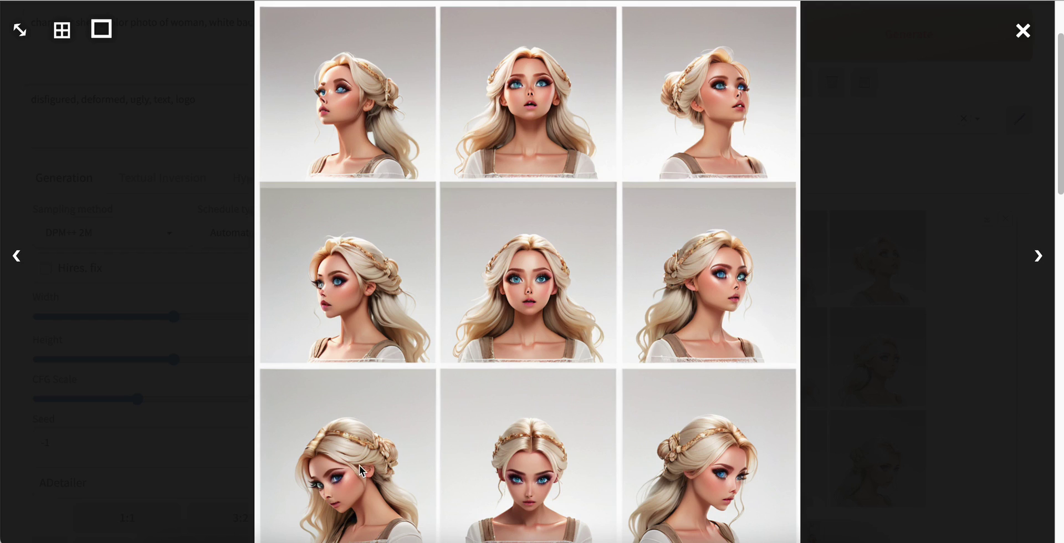
click(1023, 33)
scroll(793, 316, down, 2)
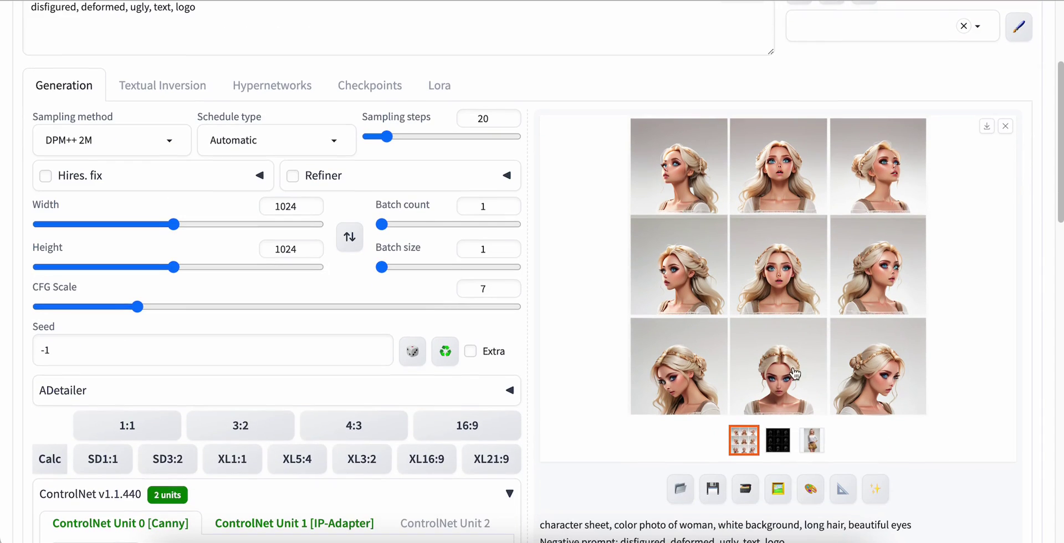
click(445, 354)
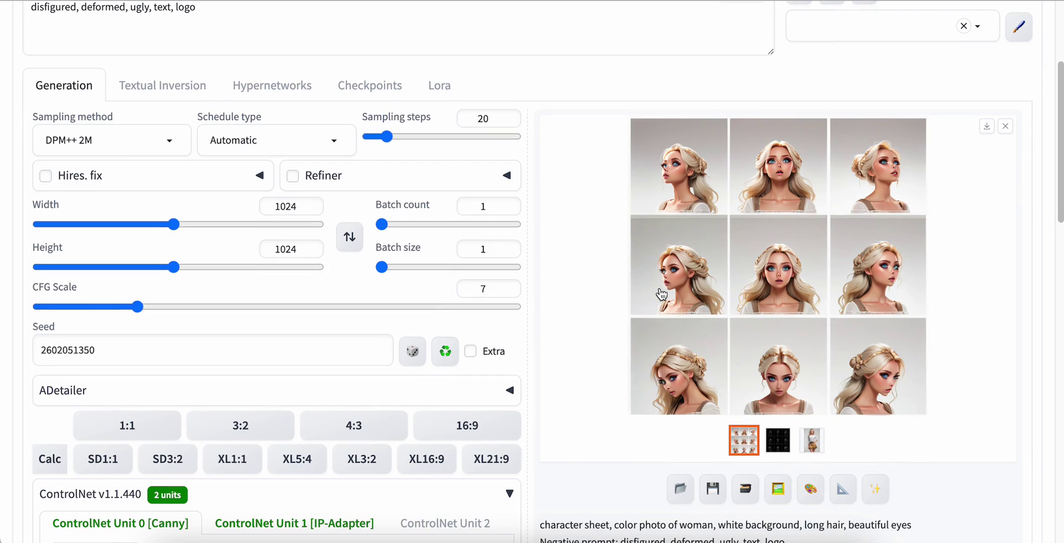
scroll(585, 332, down, 4)
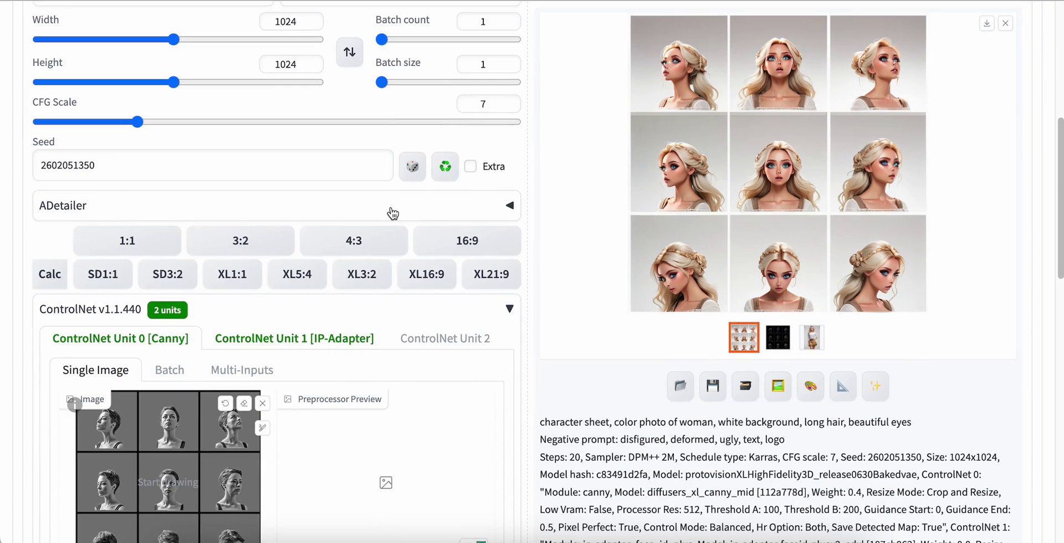
click(123, 209)
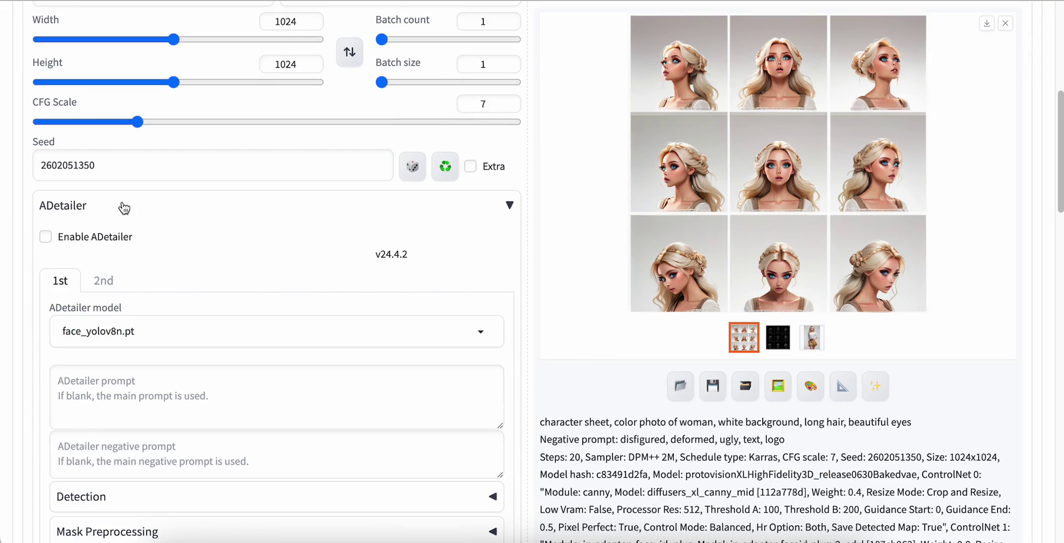
click(102, 240)
scroll(752, 266, up, 4)
scroll(752, 269, up, 4)
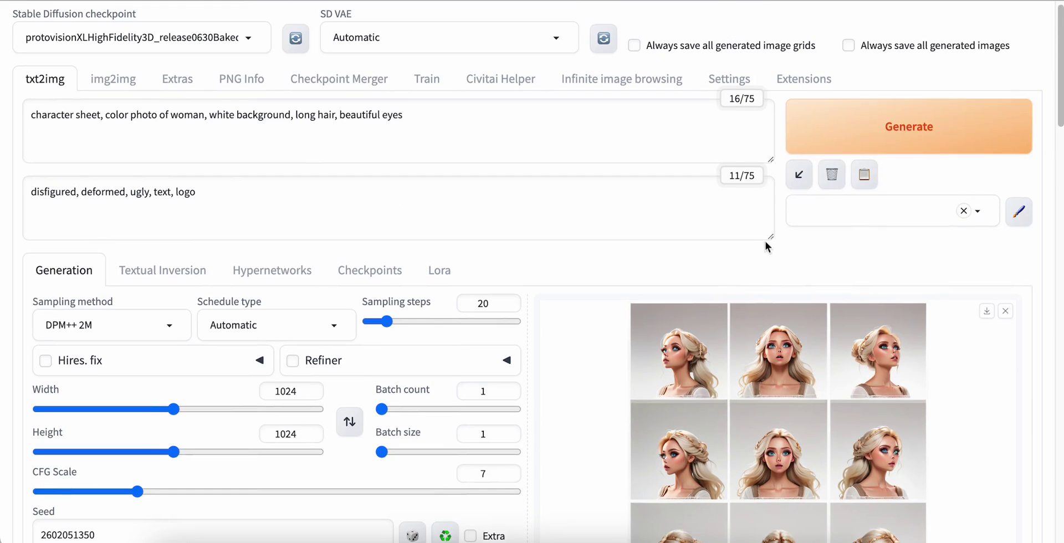
click(895, 131)
scroll(542, 399, down, 4)
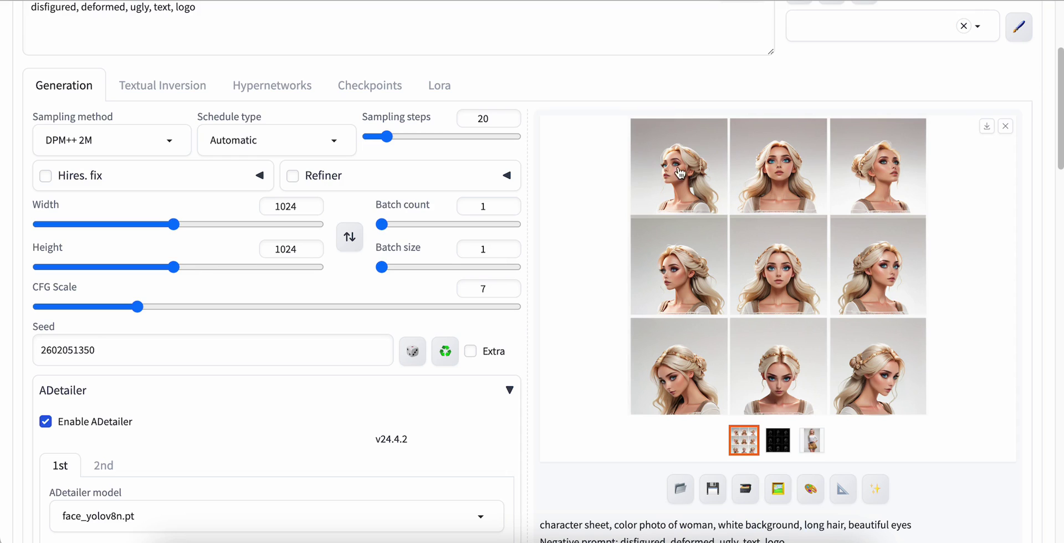
click(767, 260)
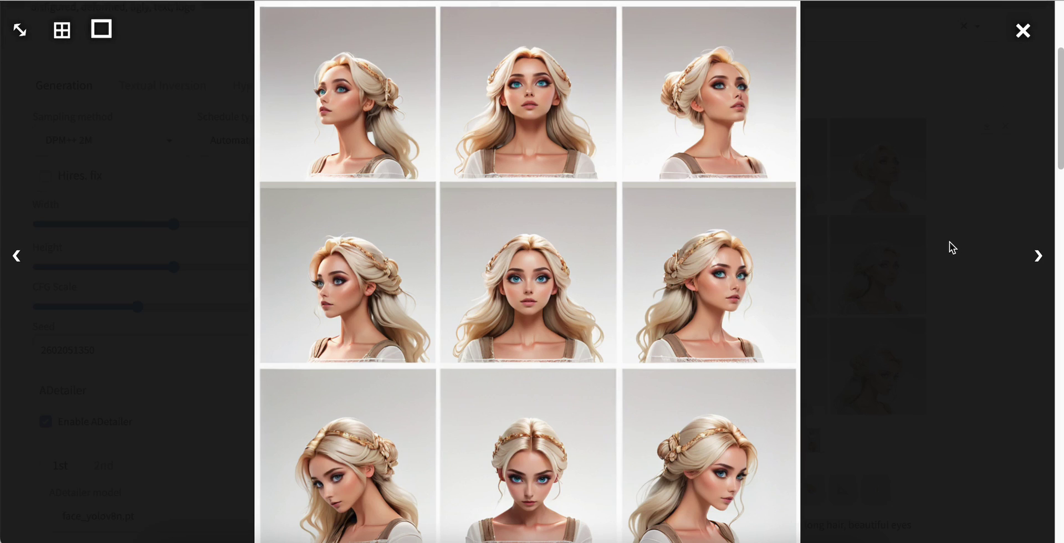
click(1023, 32)
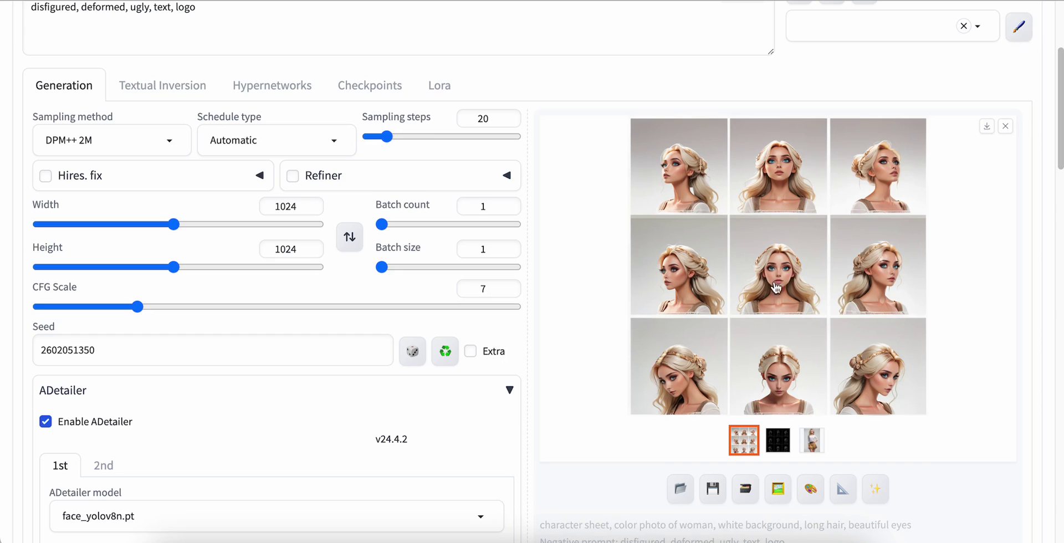
scroll(658, 332, up, 4)
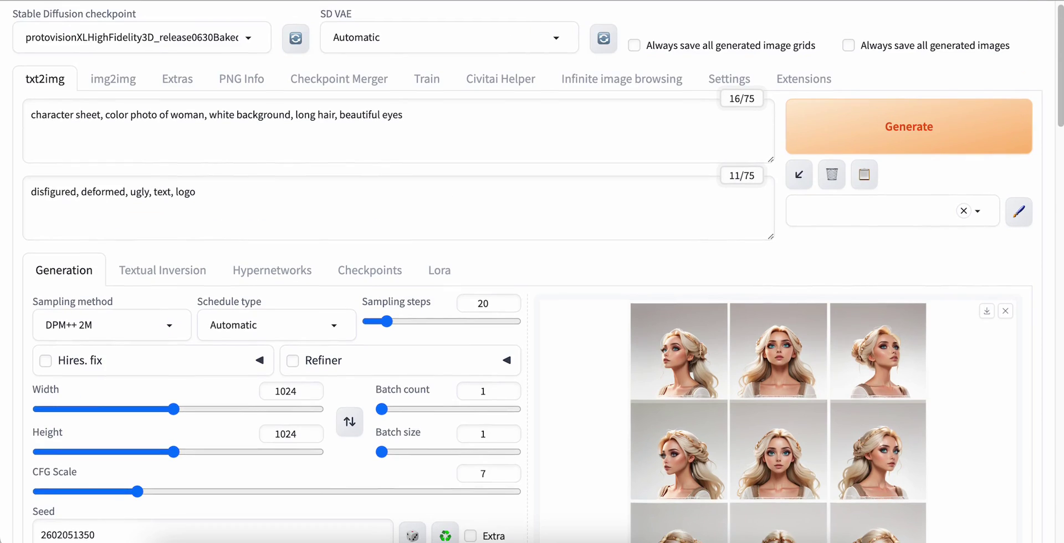
scroll(428, 69, down, 2)
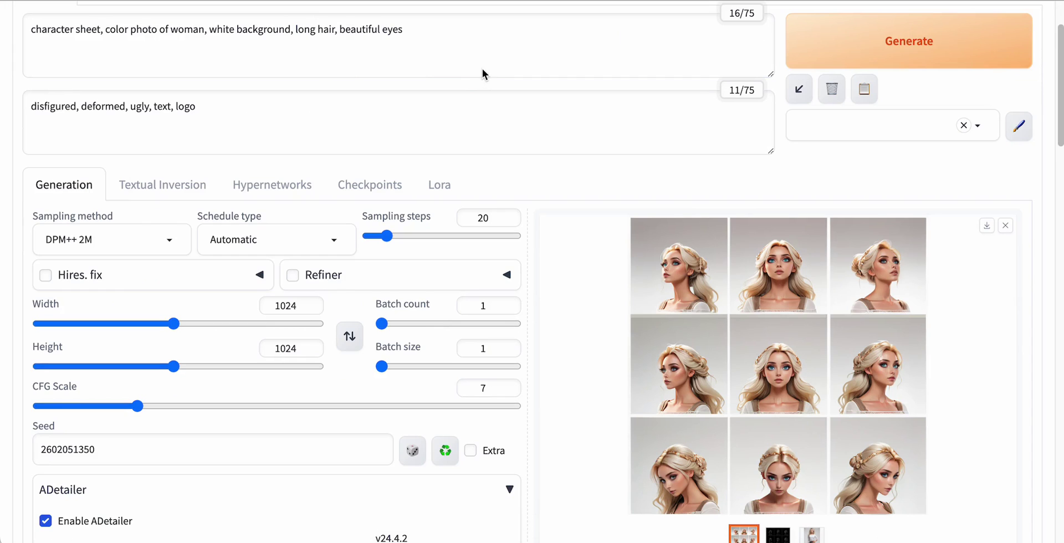
scroll(460, 118, down, 15)
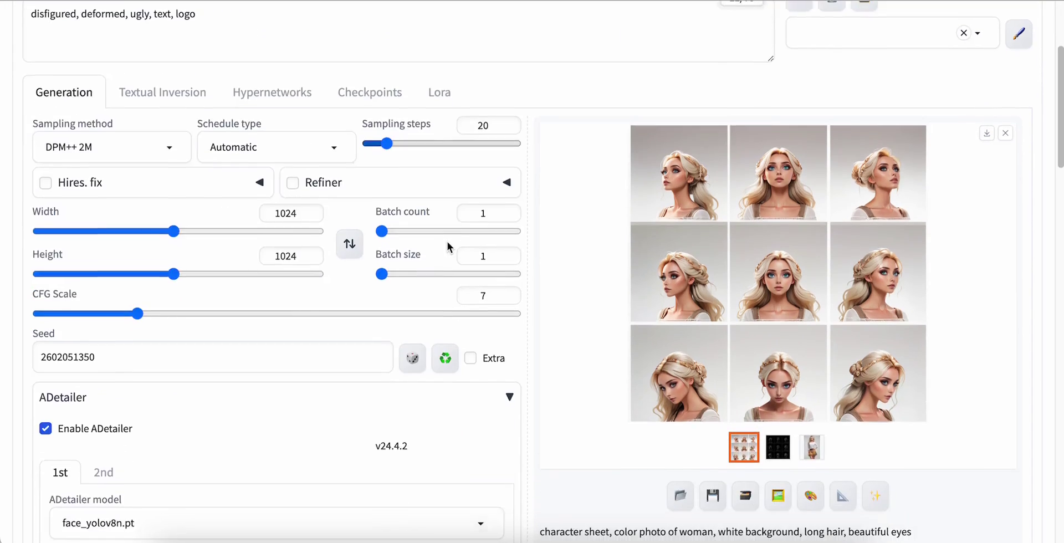
scroll(447, 247, down, 2)
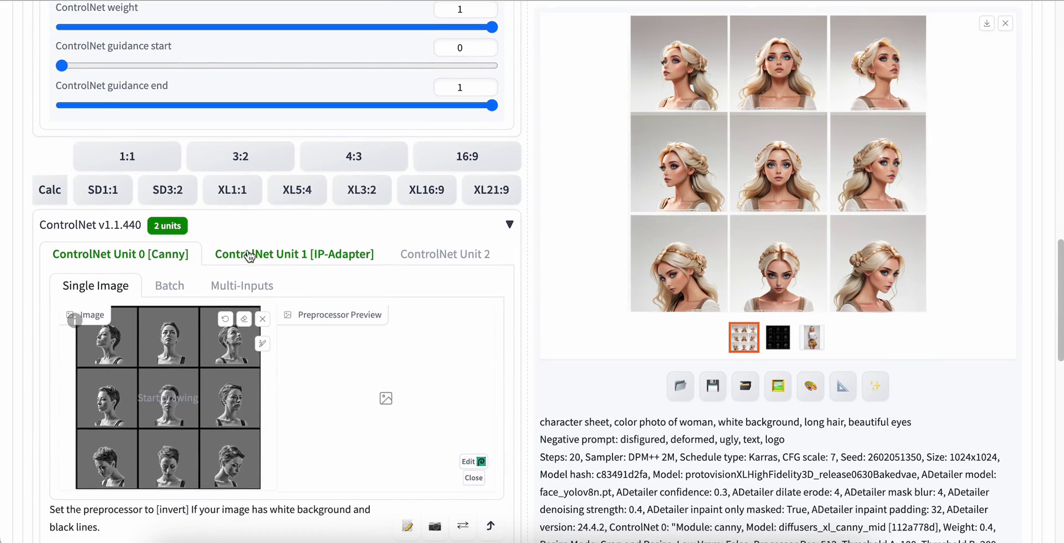
click(247, 254)
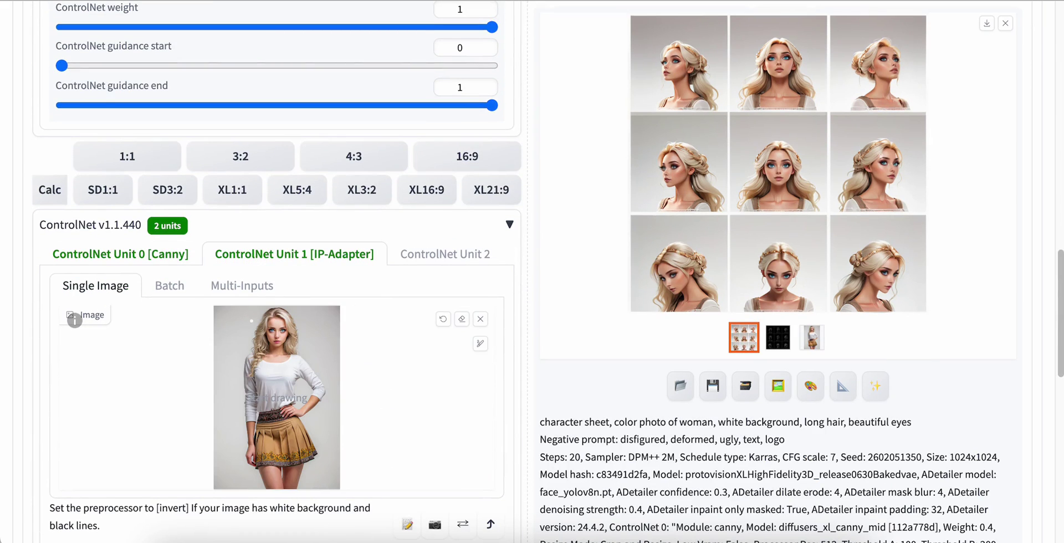
scroll(415, 335, up, 18)
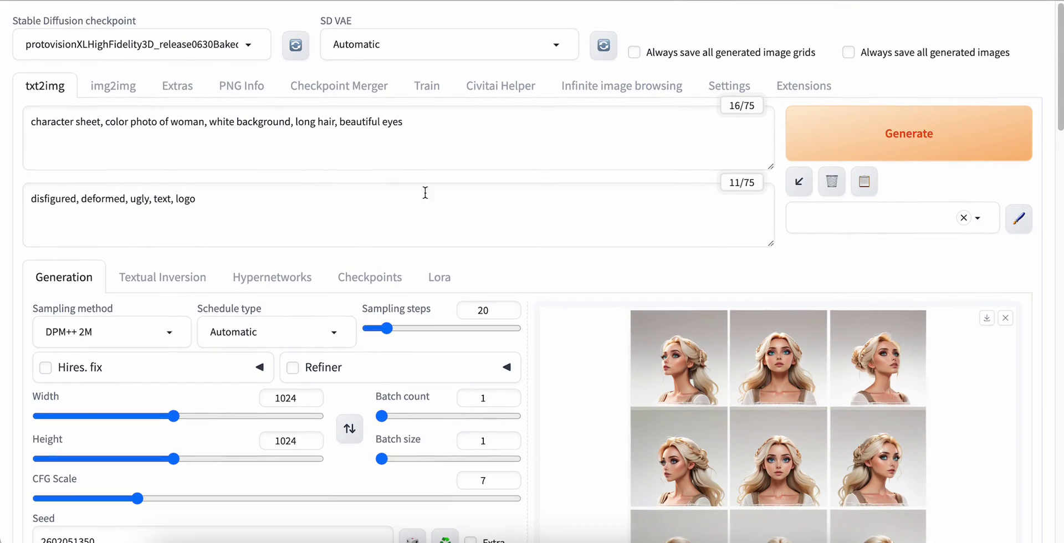
- Insert 'blonde' before 'hair' so the prompt reads 'long blonde hair'
click(440, 129)
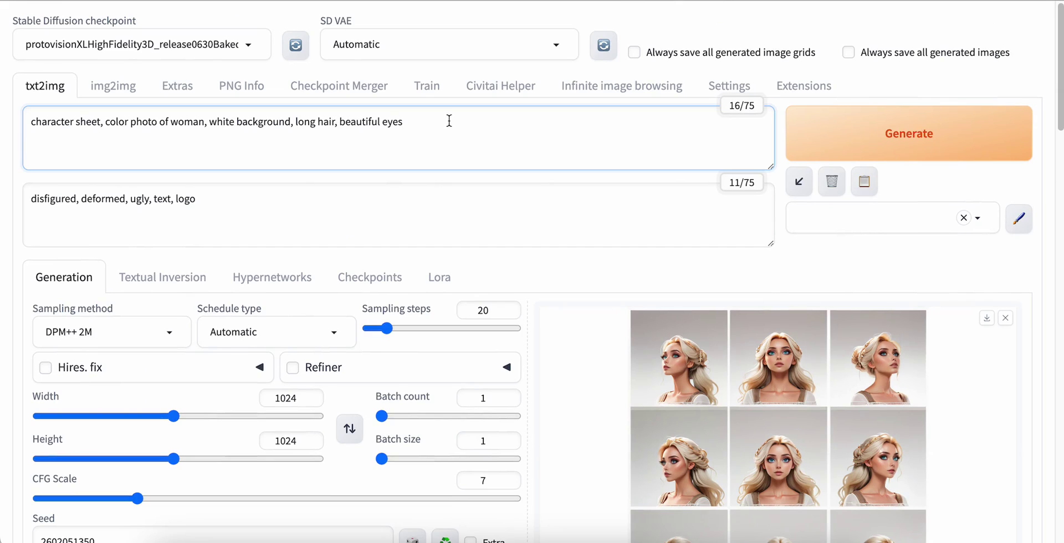
click(318, 122)
text(bl)
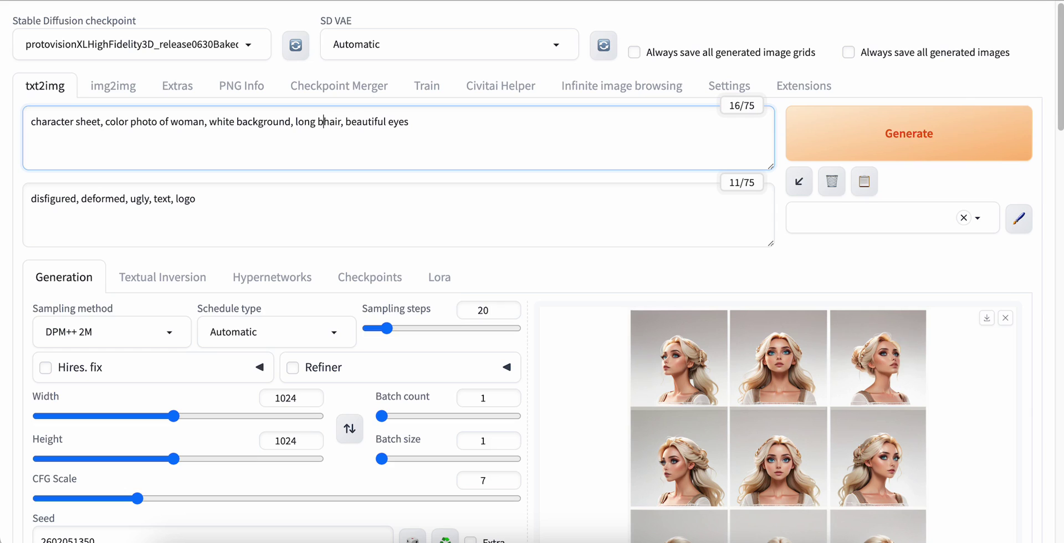
text(onde)
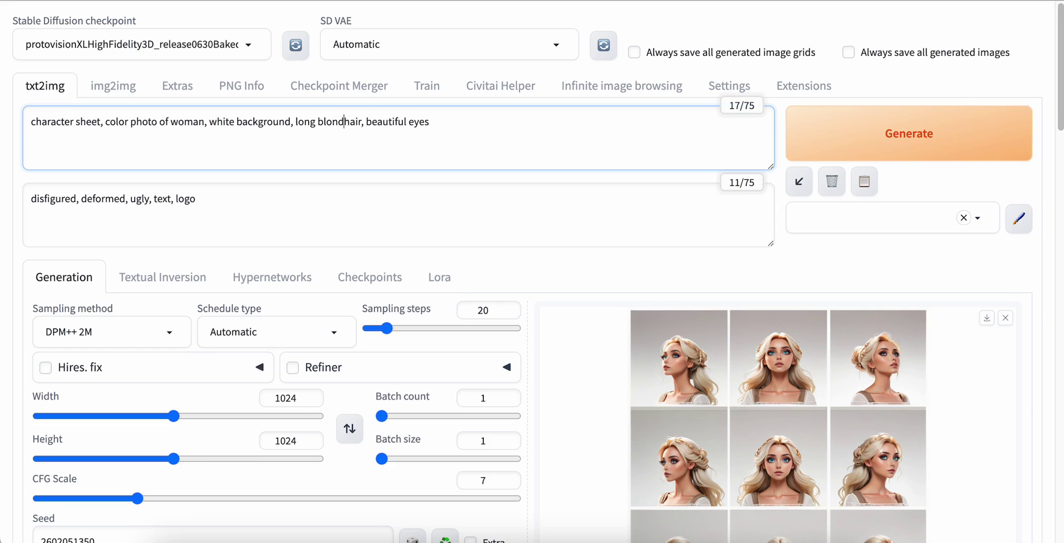
- Generate a new 3x3 character grid from the updated prompt, including the ADetailer pass
click(922, 145)
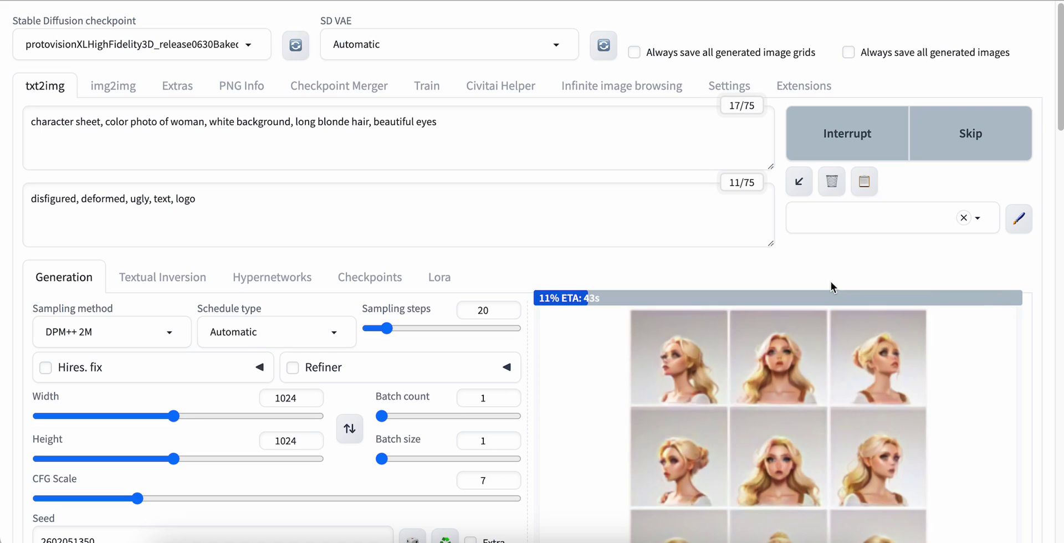
scroll(630, 335, down, 3)
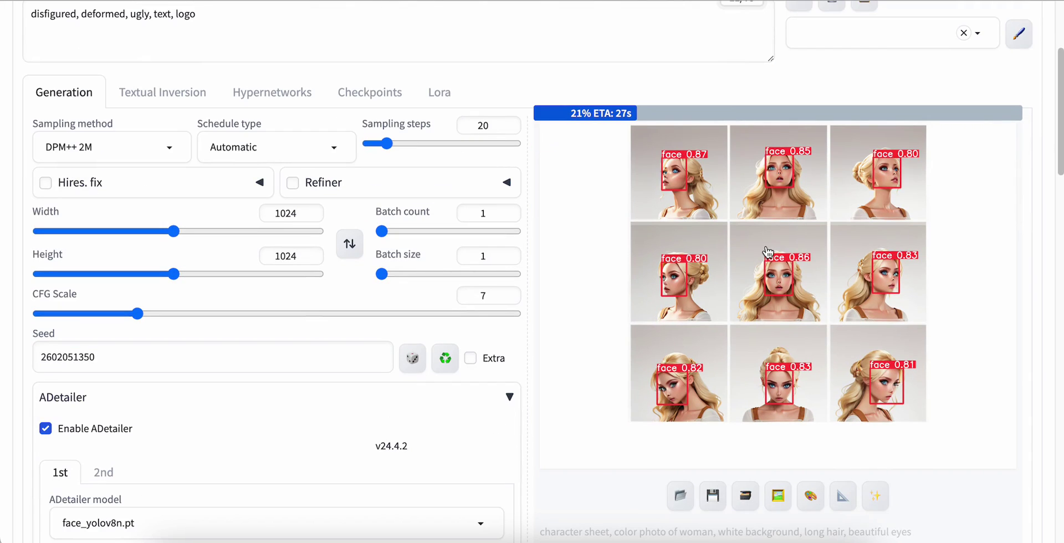
scroll(634, 280, up, 3)
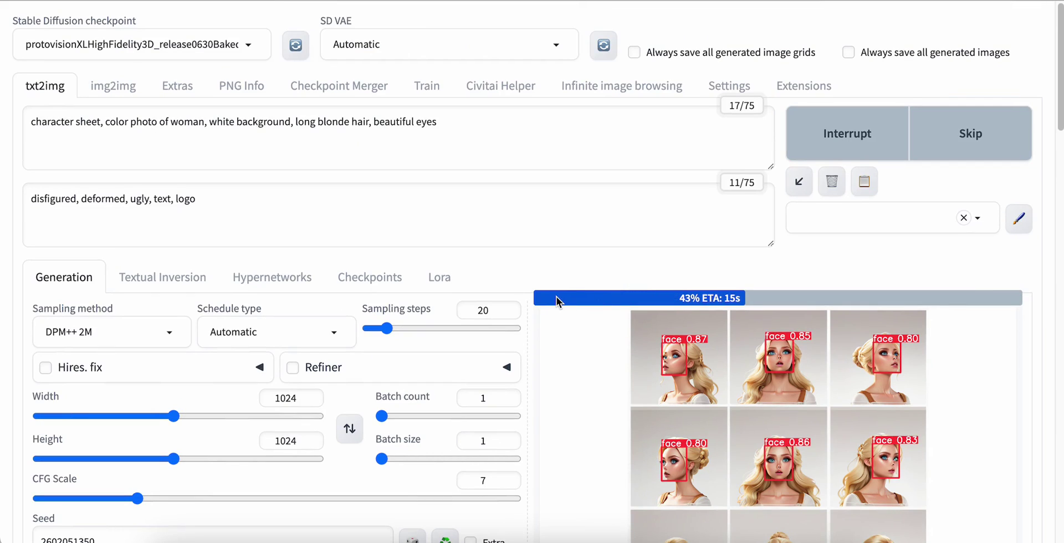
scroll(556, 297, down, 10)
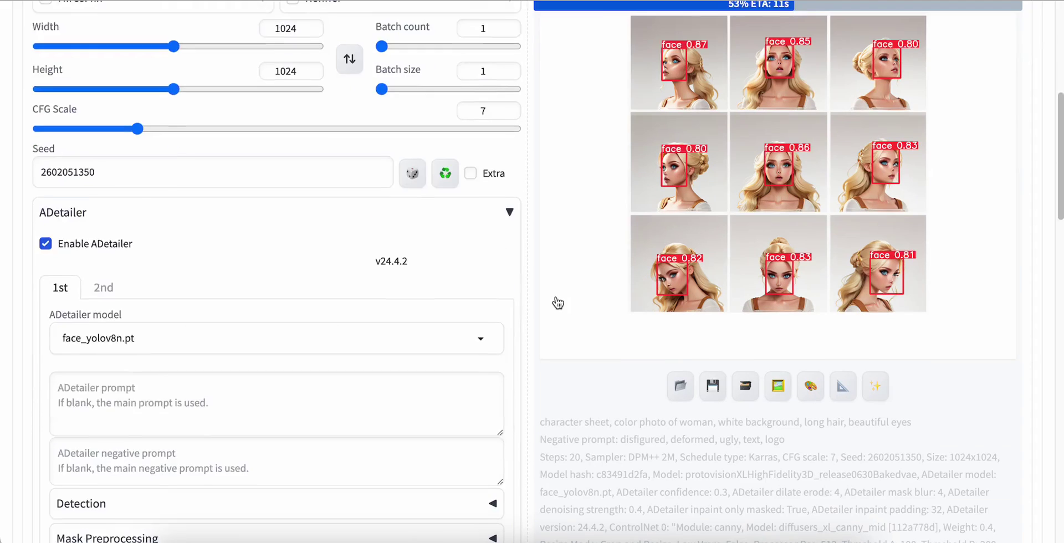
scroll(556, 303, down, 6)
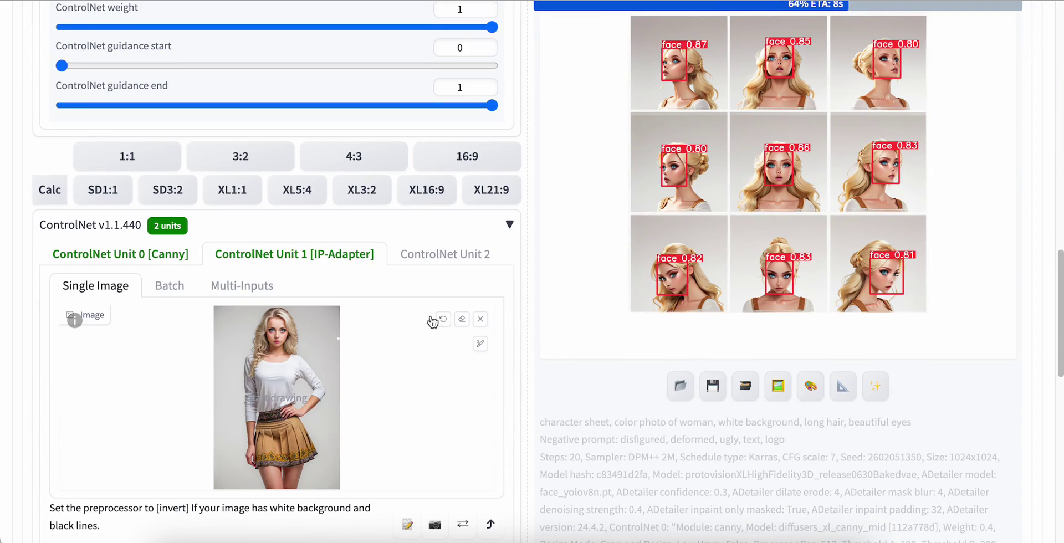
scroll(494, 309, up, 9)
scroll(494, 308, up, 9)
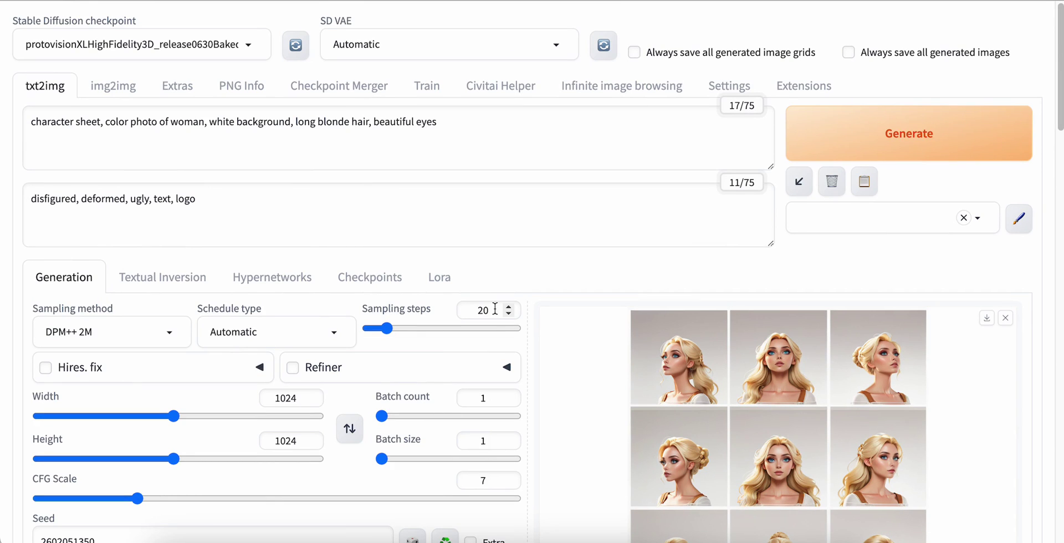
- Append ', black blouse' after 'beautiful eyes' and regenerate the 3x3 grid
click(481, 128)
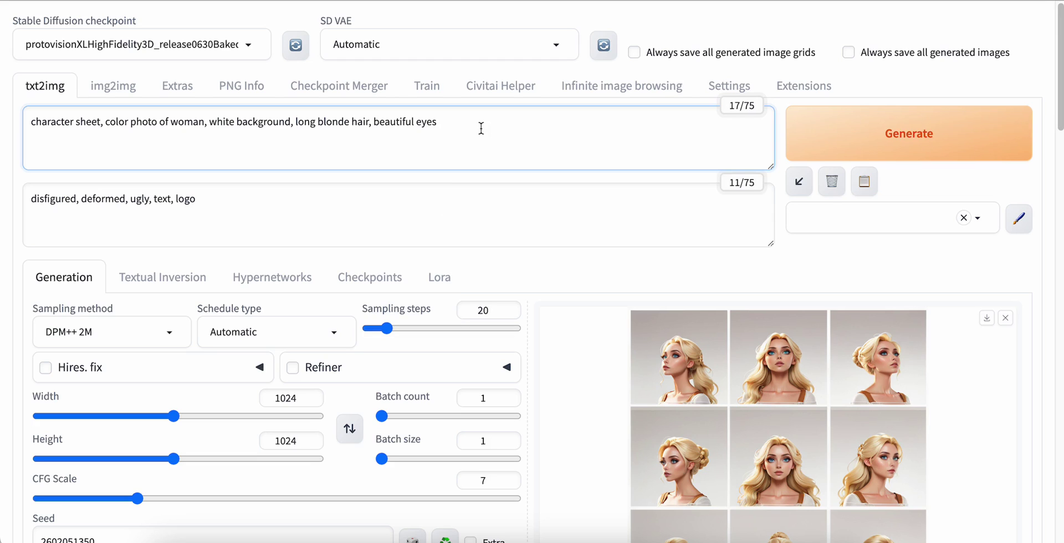
text(, black blouse)
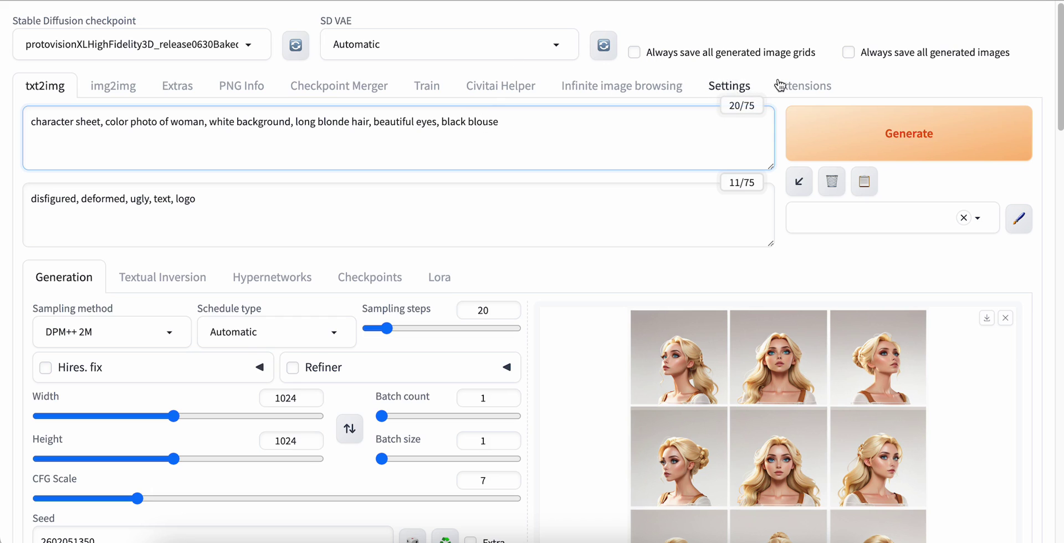
click(902, 143)
scroll(614, 325, down, 2)
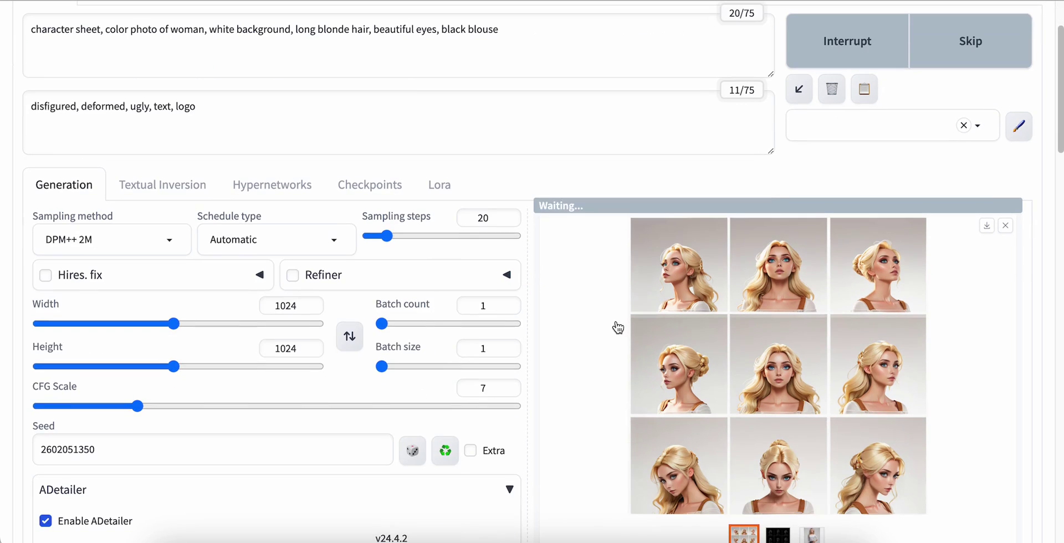
scroll(618, 328, up, 2)
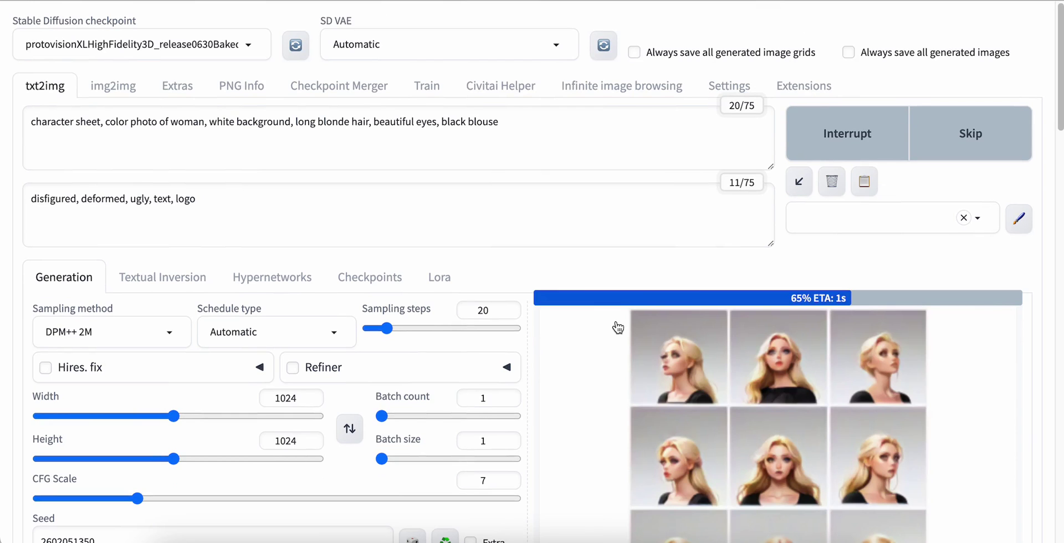
scroll(618, 328, down, 4)
scroll(618, 328, up, 2)
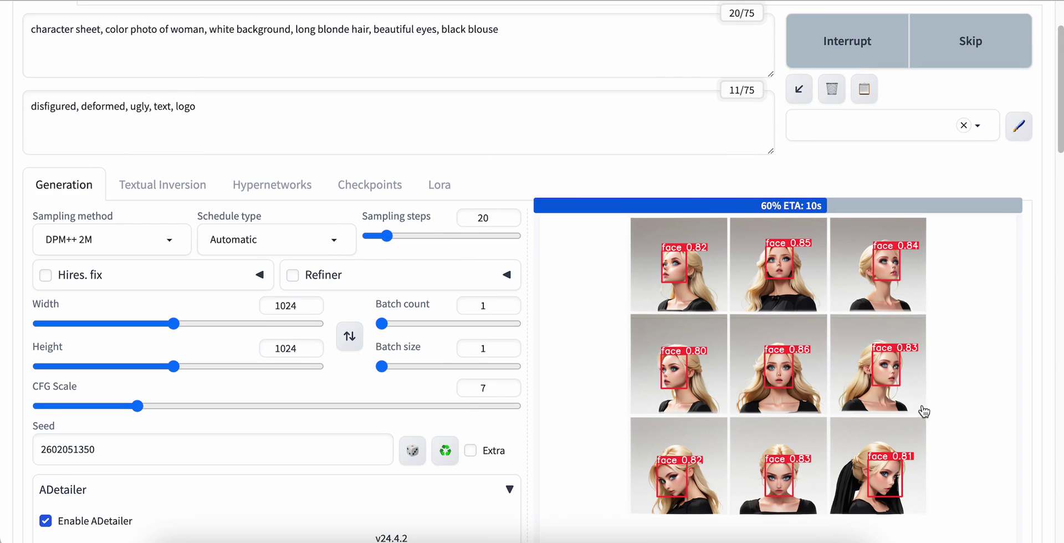
scroll(922, 410, down, 2)
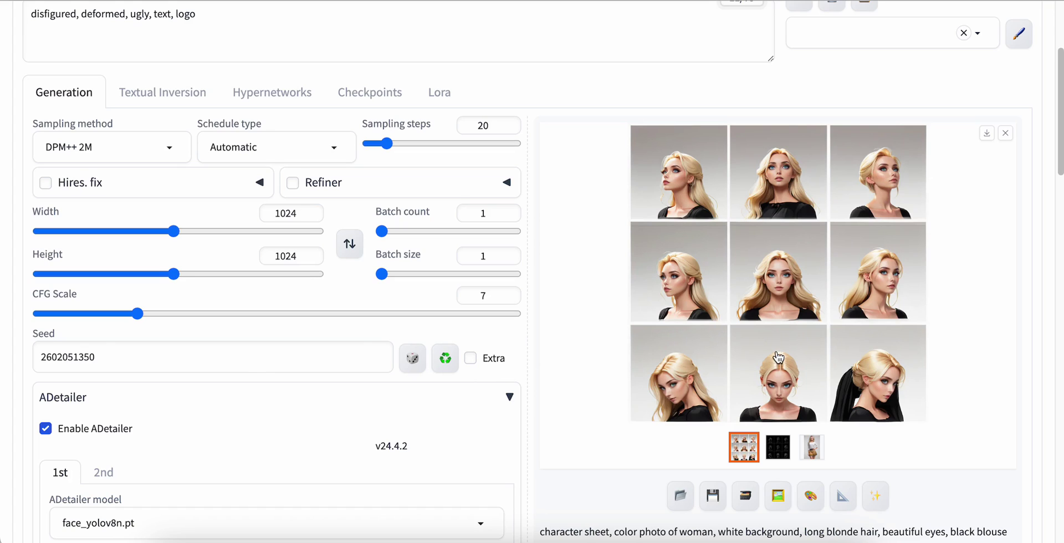
scroll(778, 357, up, 3)
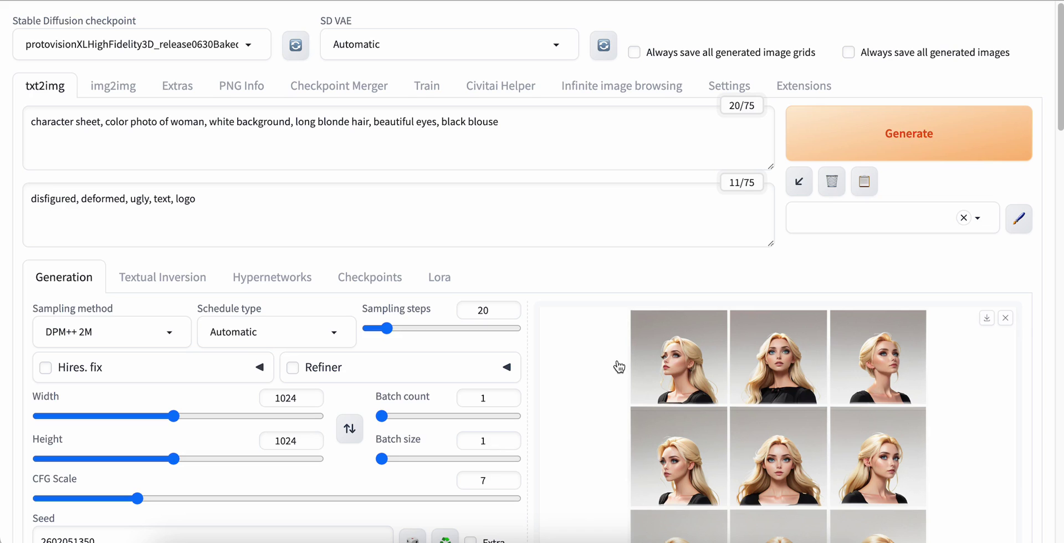
scroll(619, 367, down, 15)
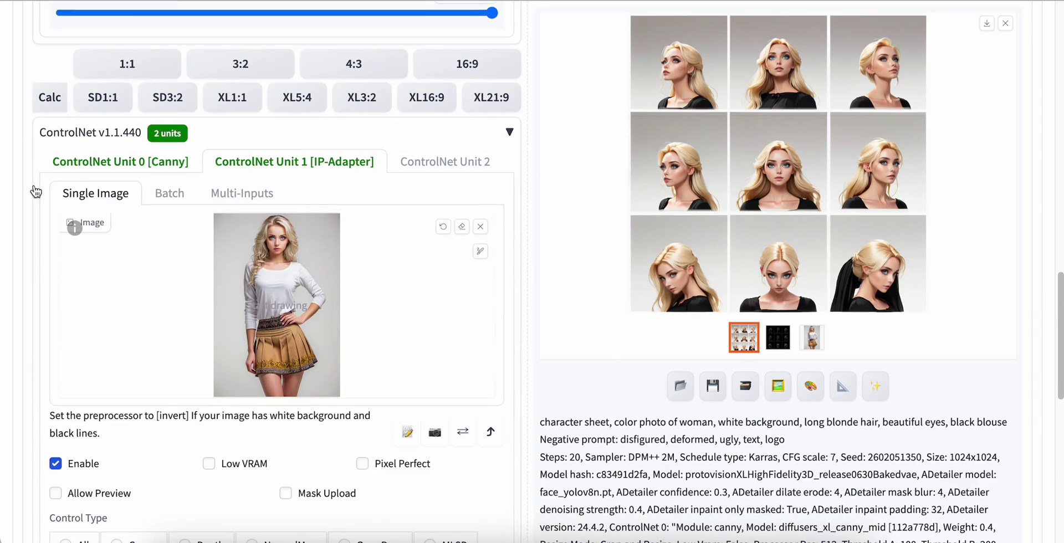
click(100, 169)
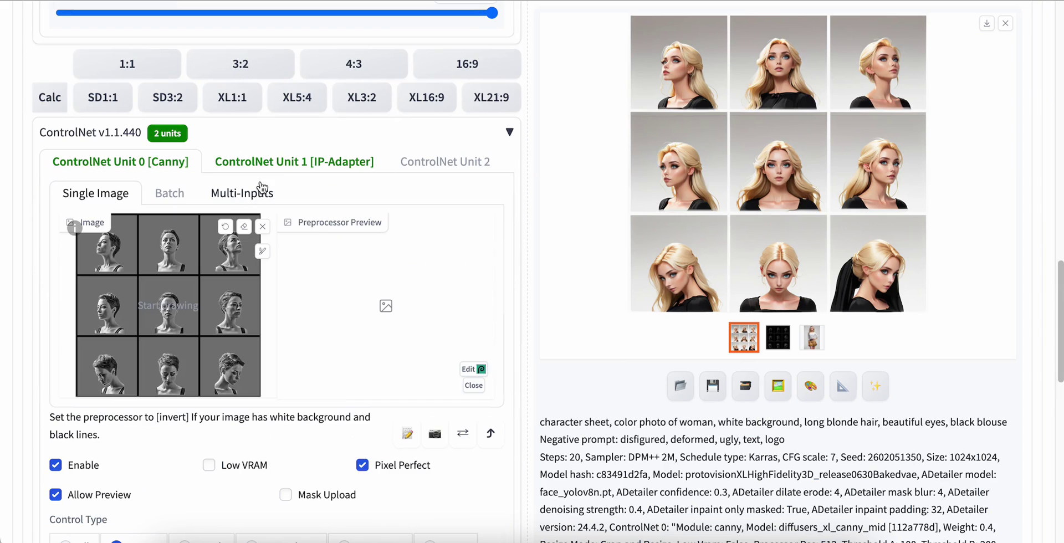
click(279, 162)
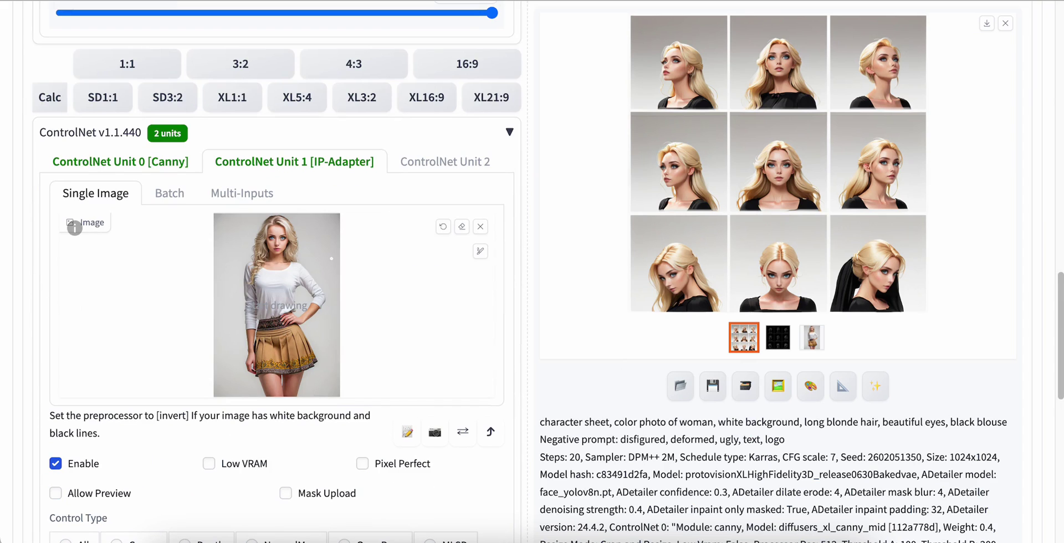
scroll(254, 337, down, 7)
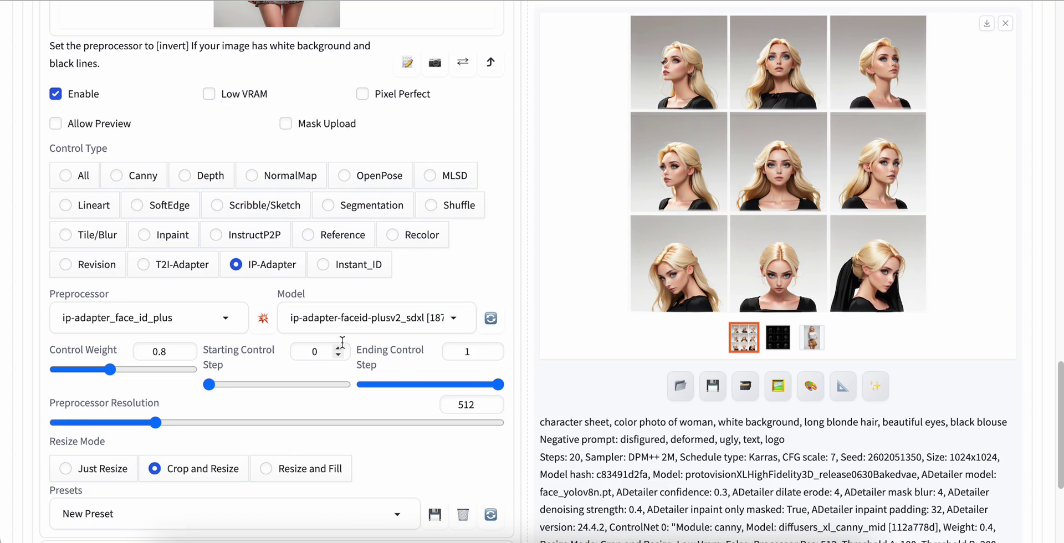
scroll(342, 342, up, 20)
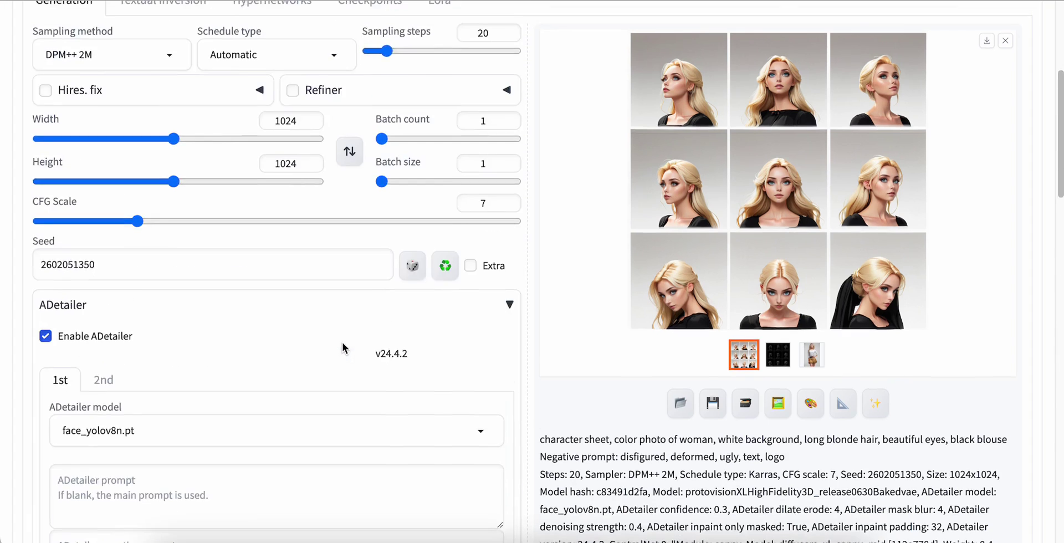
scroll(342, 348, up, 5)
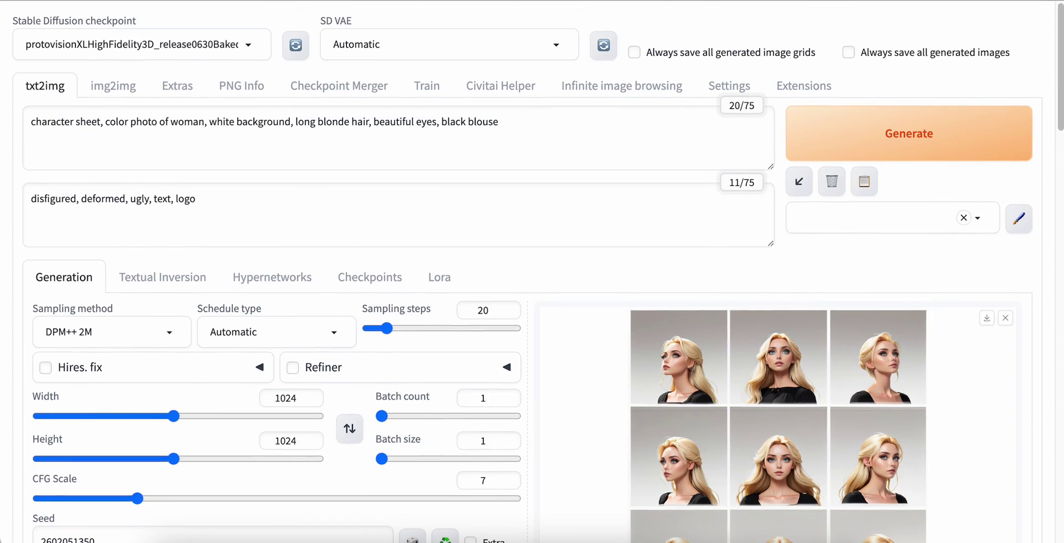